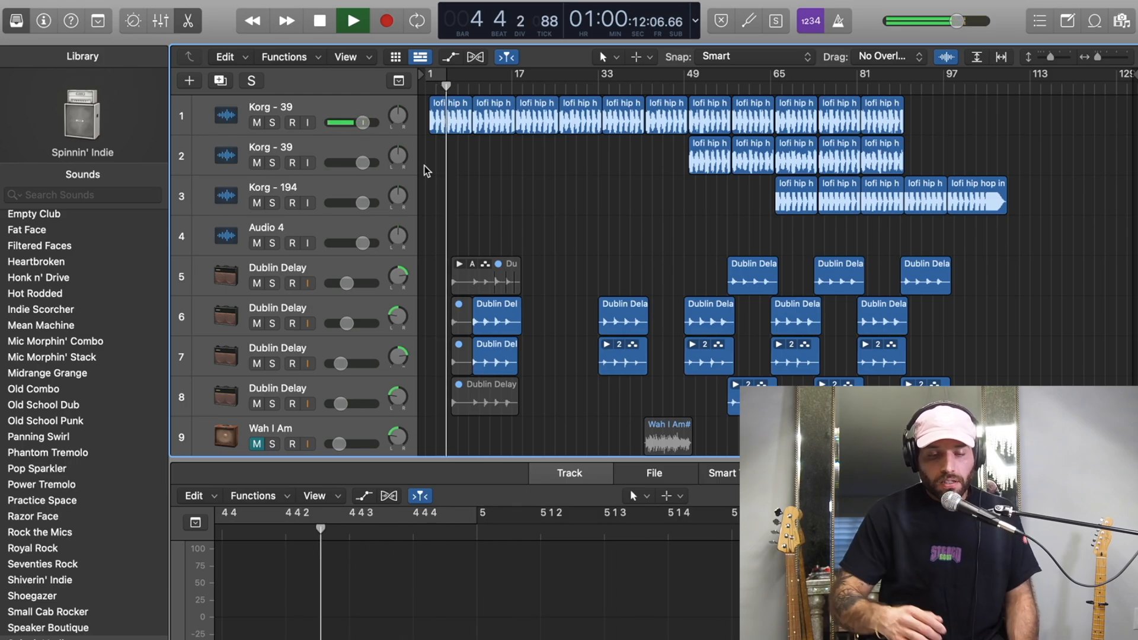
pyautogui.scroll(-3, 507, 195)
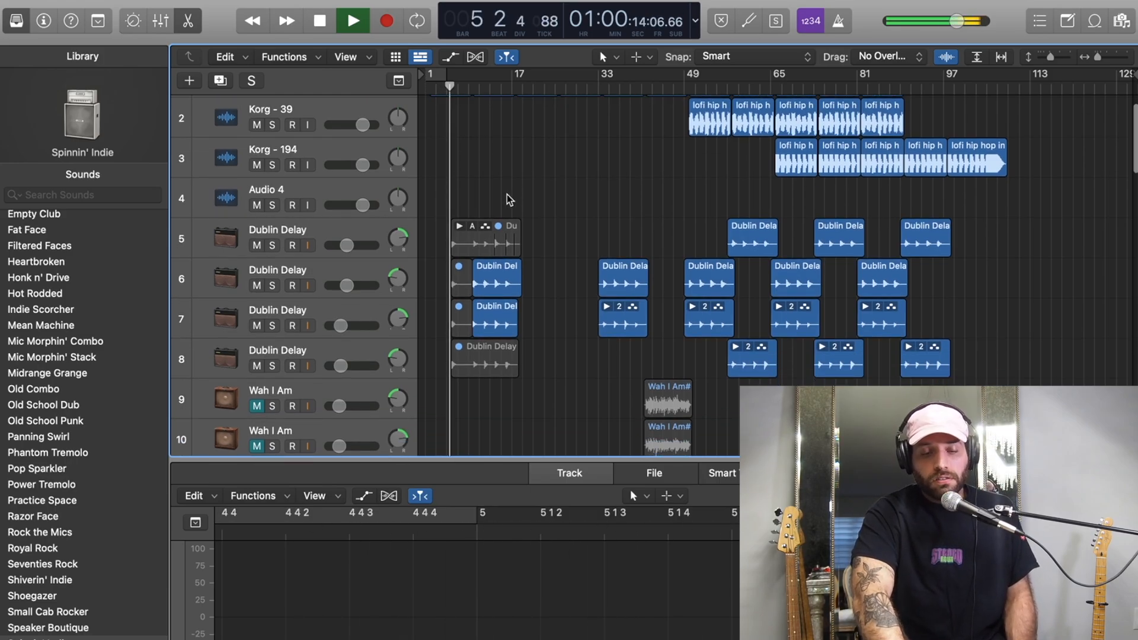
pyautogui.scroll(-1, 507, 194)
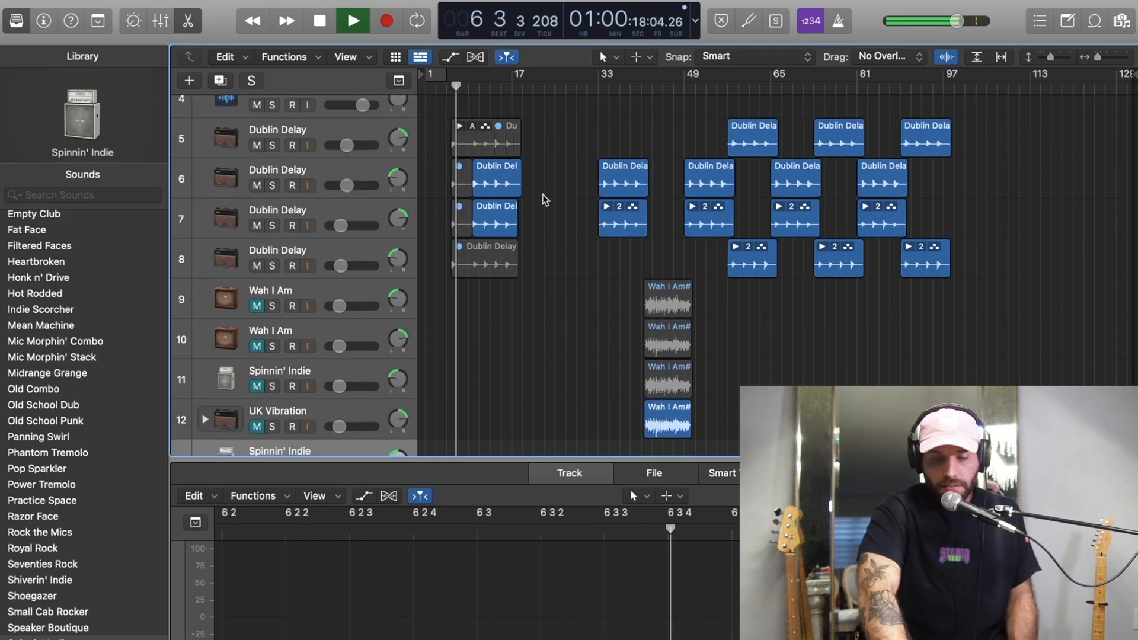
pyautogui.scroll(-15, 542, 195)
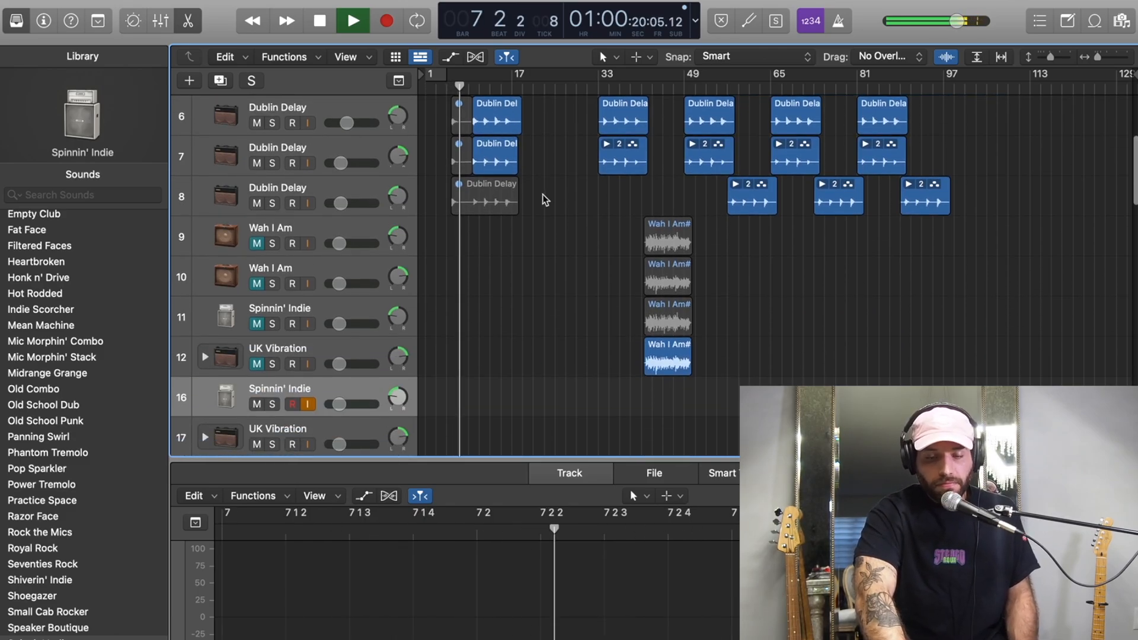
pyautogui.scroll(-2, 543, 194)
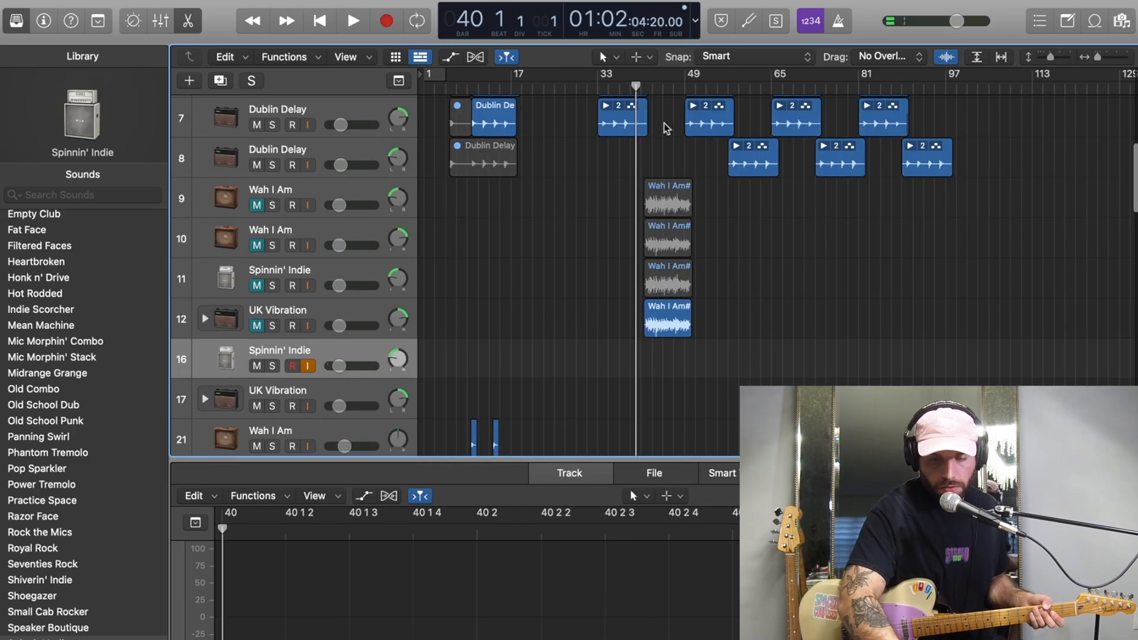
pyautogui.press('super+Right')
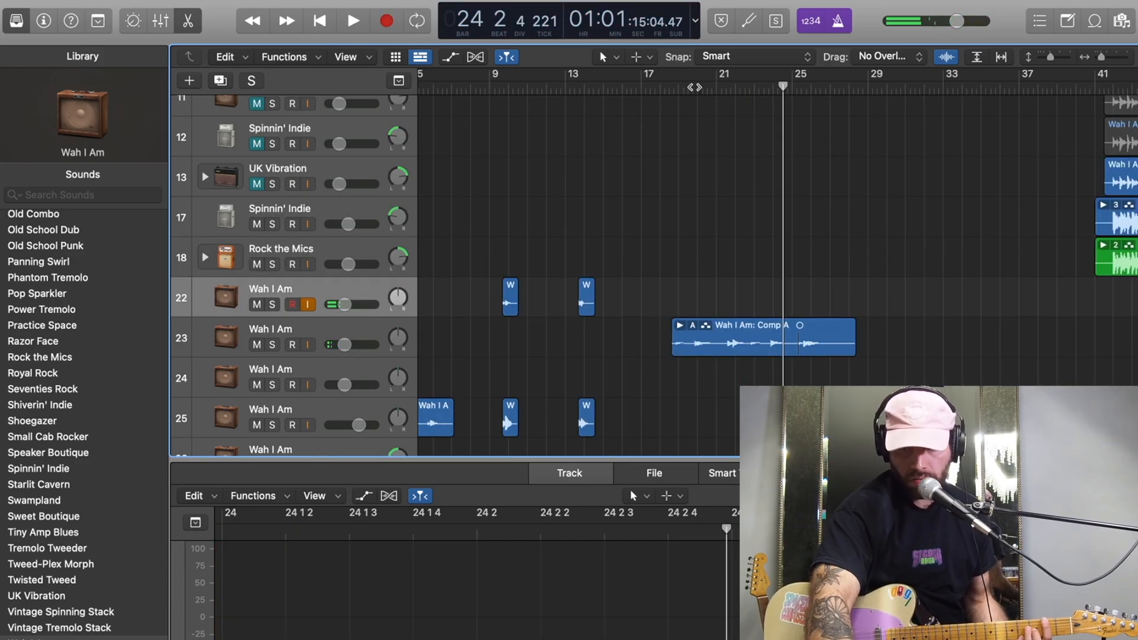
# - Record a guitar take on Wah I Am track 22 from bar 19, alongside the comp on track 23, and trim its start
pyautogui.click(695, 87)
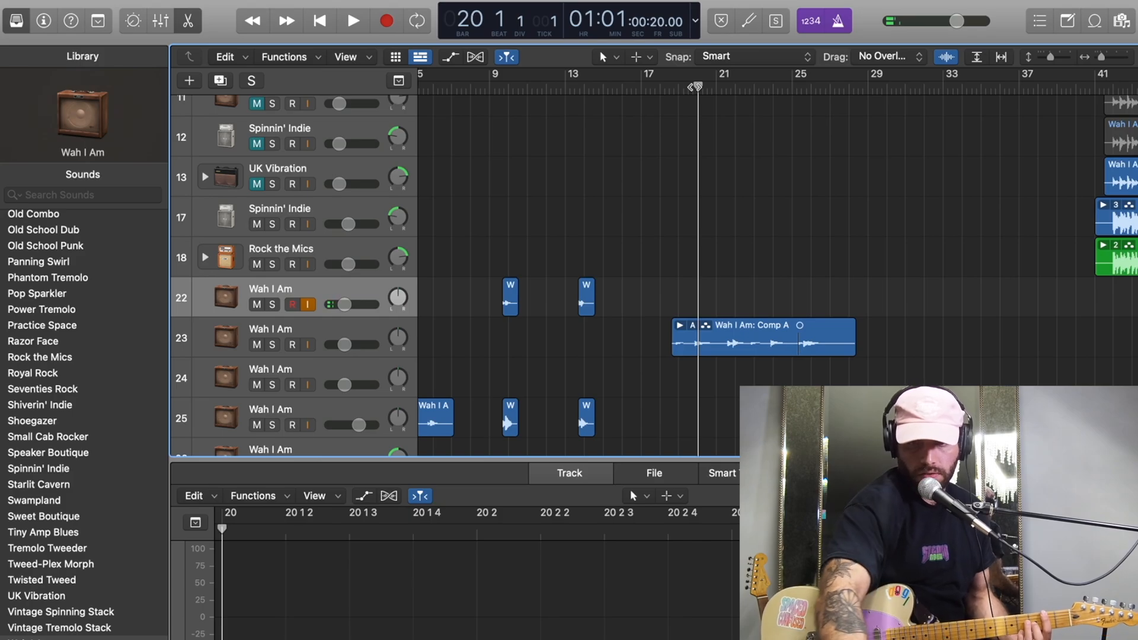
pyautogui.click(673, 86)
pyautogui.press('r')
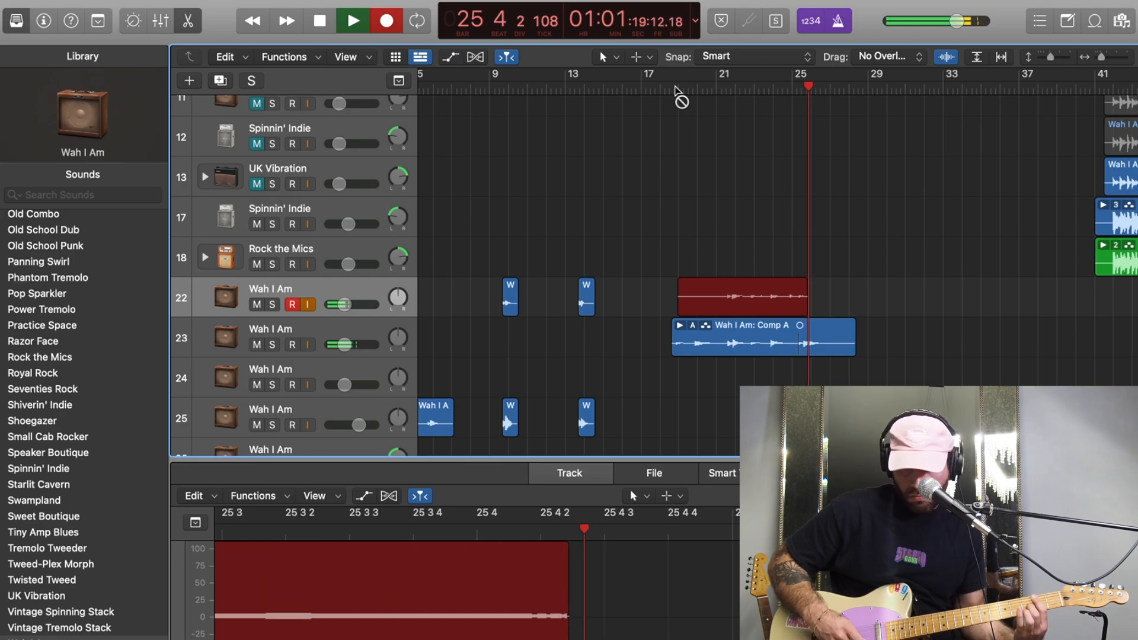
pyautogui.press('space')
pyautogui.moveTo(680, 306); pyautogui.dragTo(728, 312)
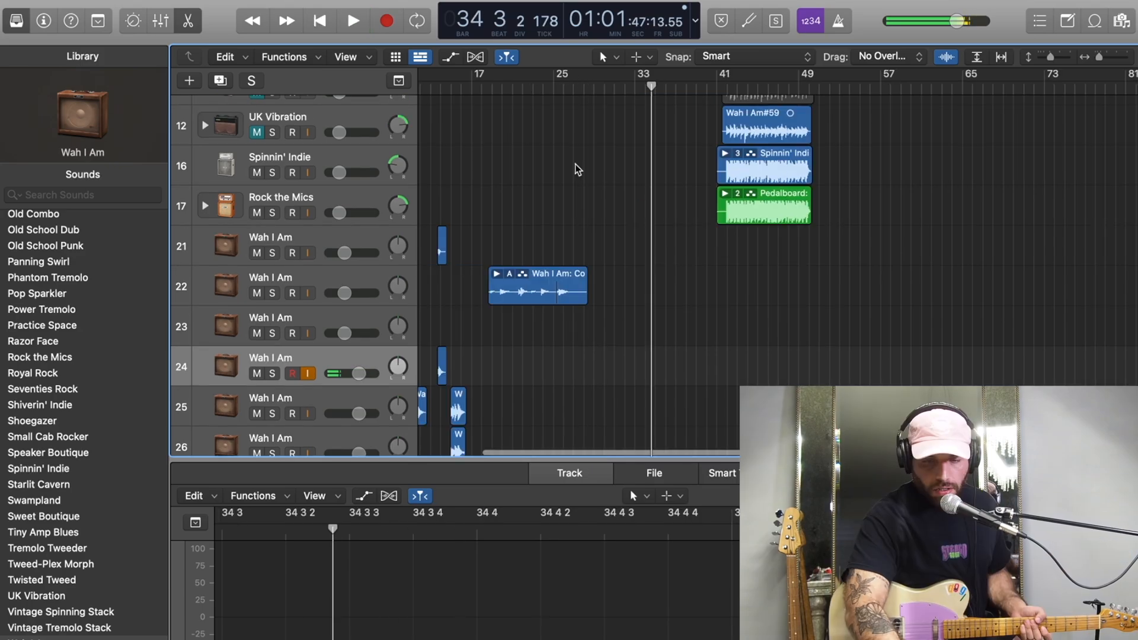
# - Record a guitar take on Wah I Am track 26 from bar 33, directly below the take on track 25
pyautogui.scroll(-3, 602, 166)
pyautogui.scroll(8, 603, 166)
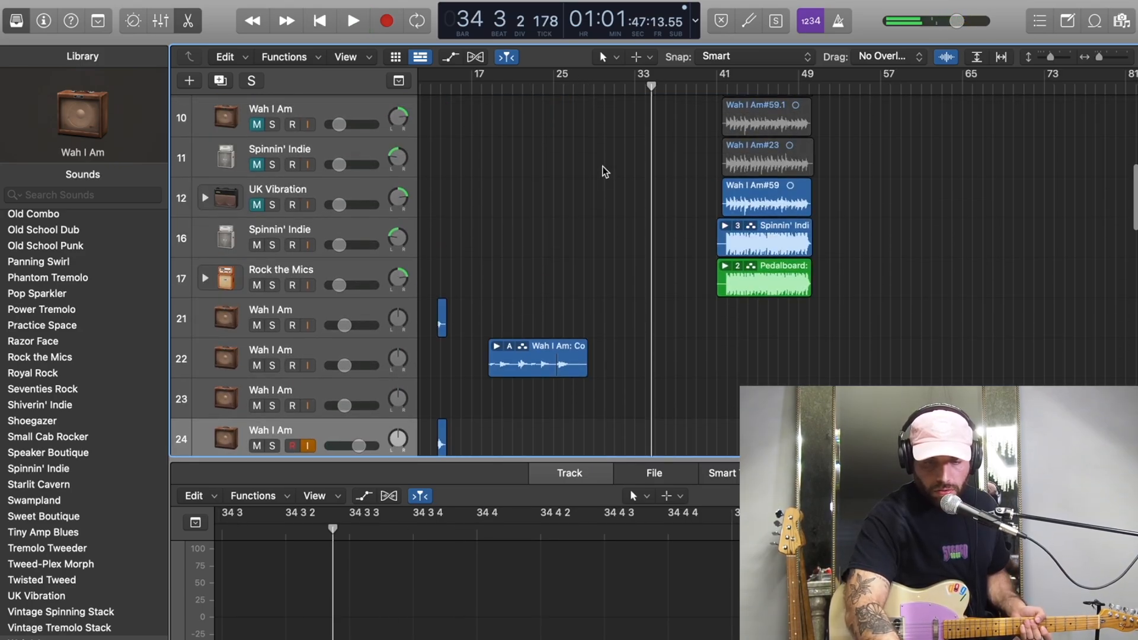
pyautogui.click(625, 86)
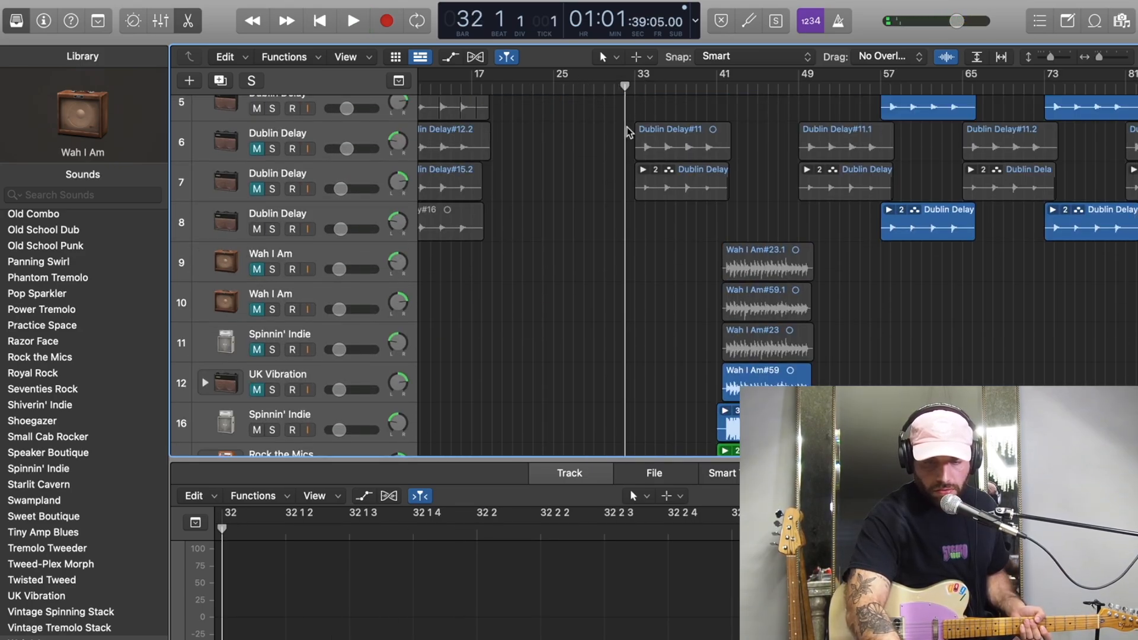
pyautogui.scroll(2, 629, 134)
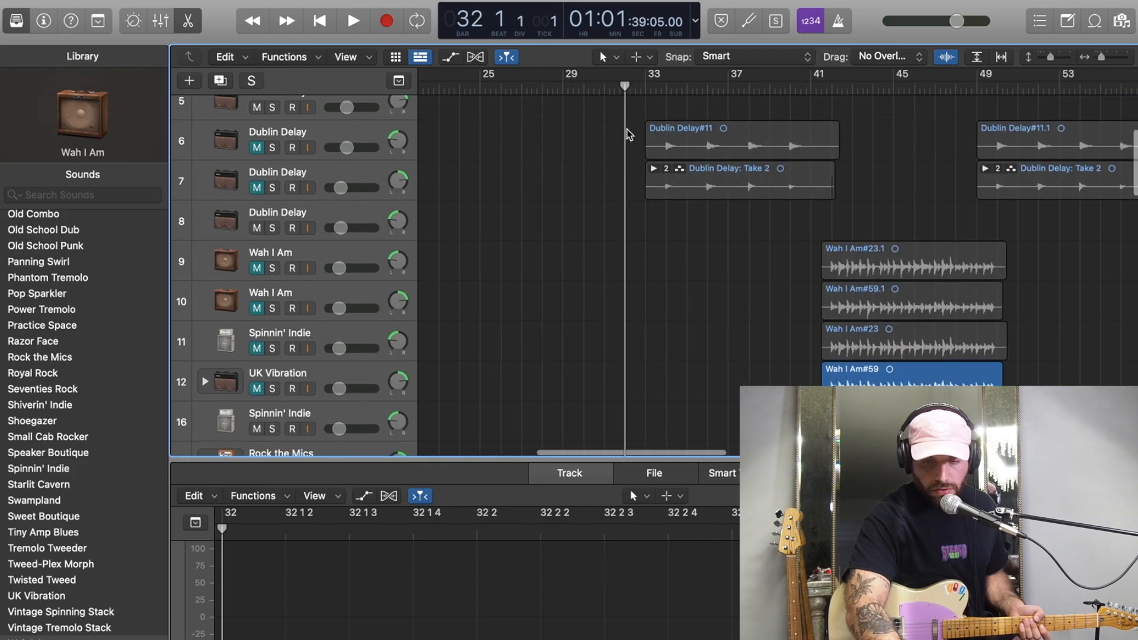
pyautogui.scroll(-5, 628, 134)
pyautogui.scroll(-2, 629, 135)
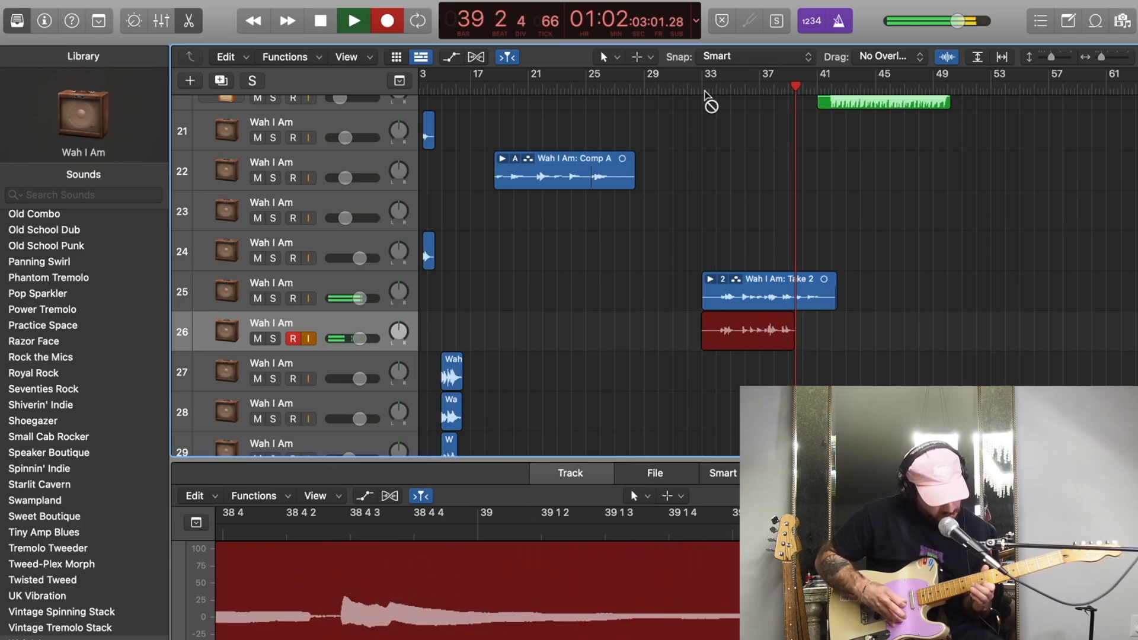
pyautogui.press('space')
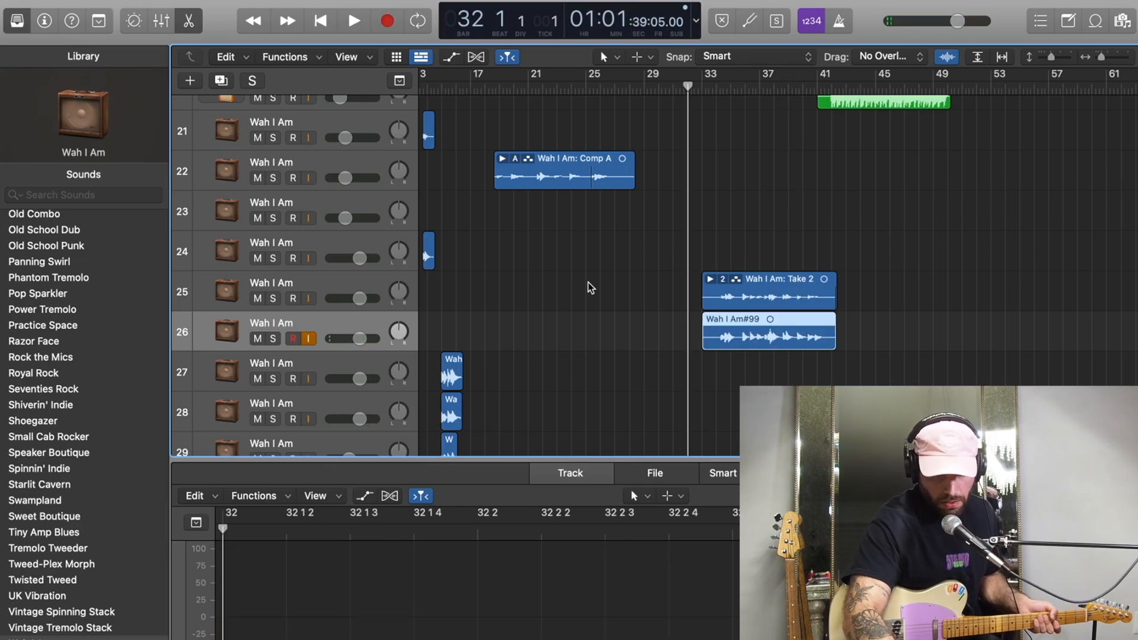
# - Pan Wah I Am track 25 to the left and track 26 to the right, and play both back from bar 33
pyautogui.click(407, 293)
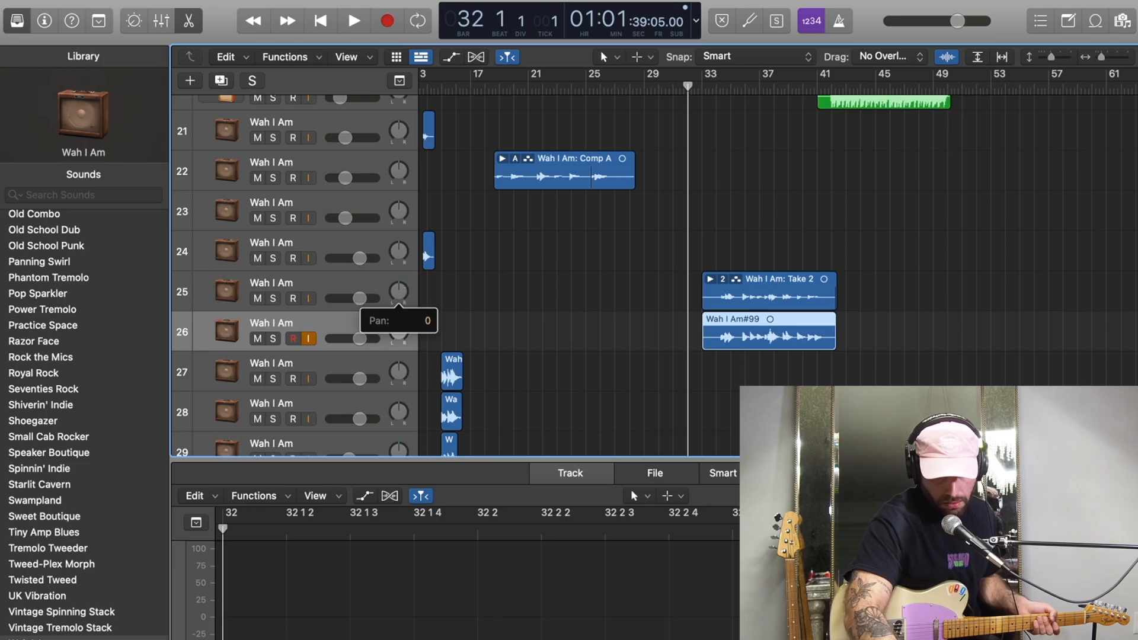
pyautogui.click(399, 331)
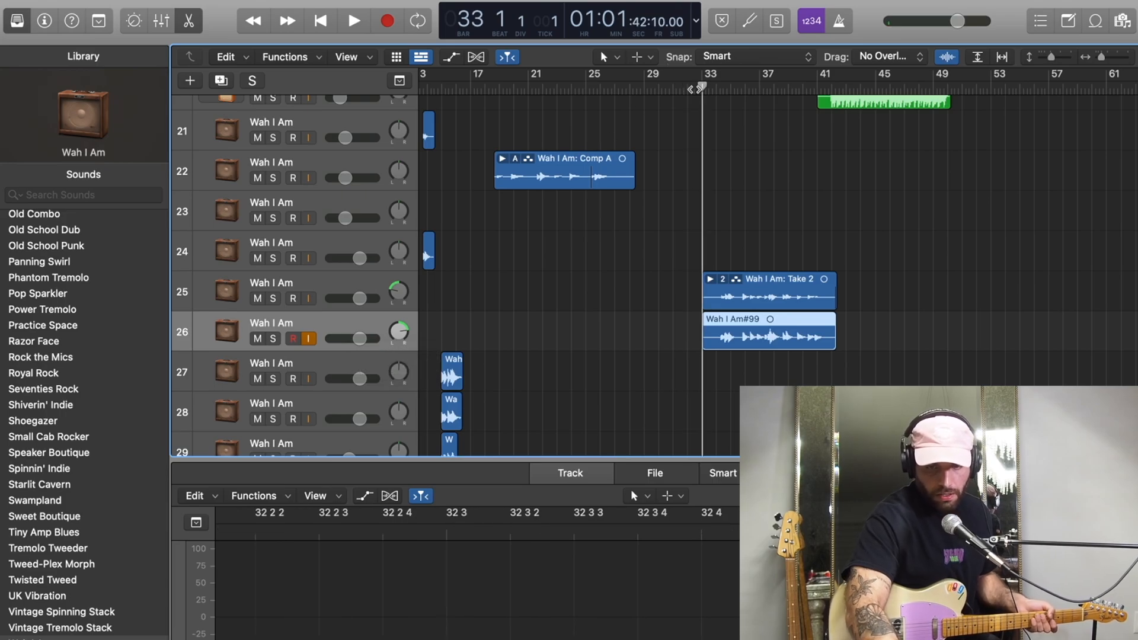
pyautogui.press('space')
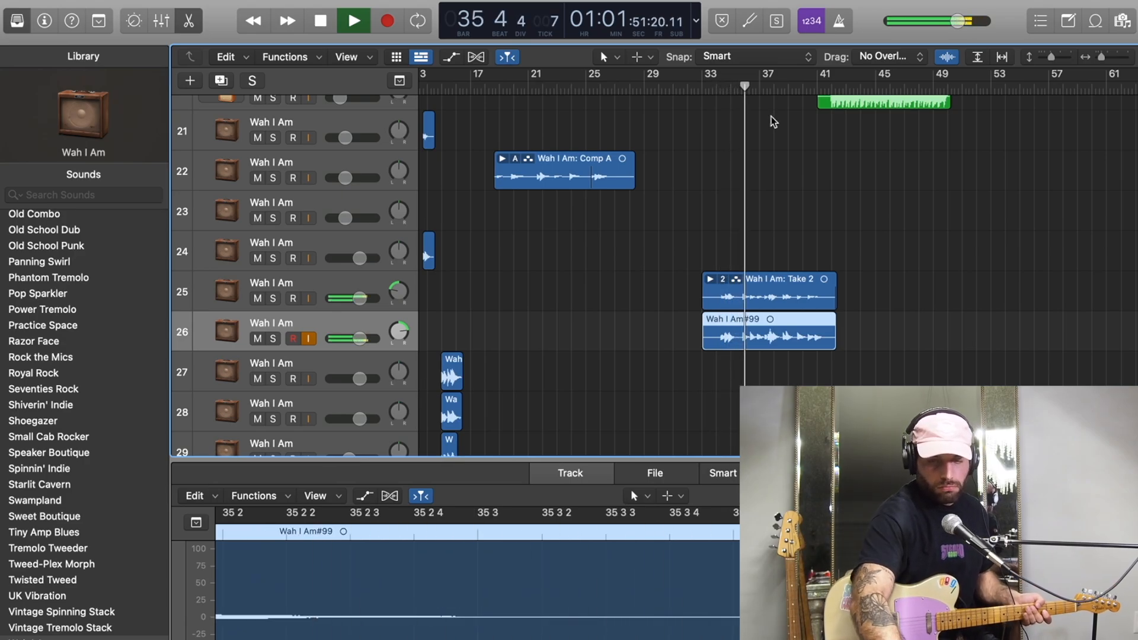
# - Record guitar takes on Wah I Am tracks 27 and 28 from bar 37, and lower the volume of both tracks
pyautogui.scroll(-2, 791, 177)
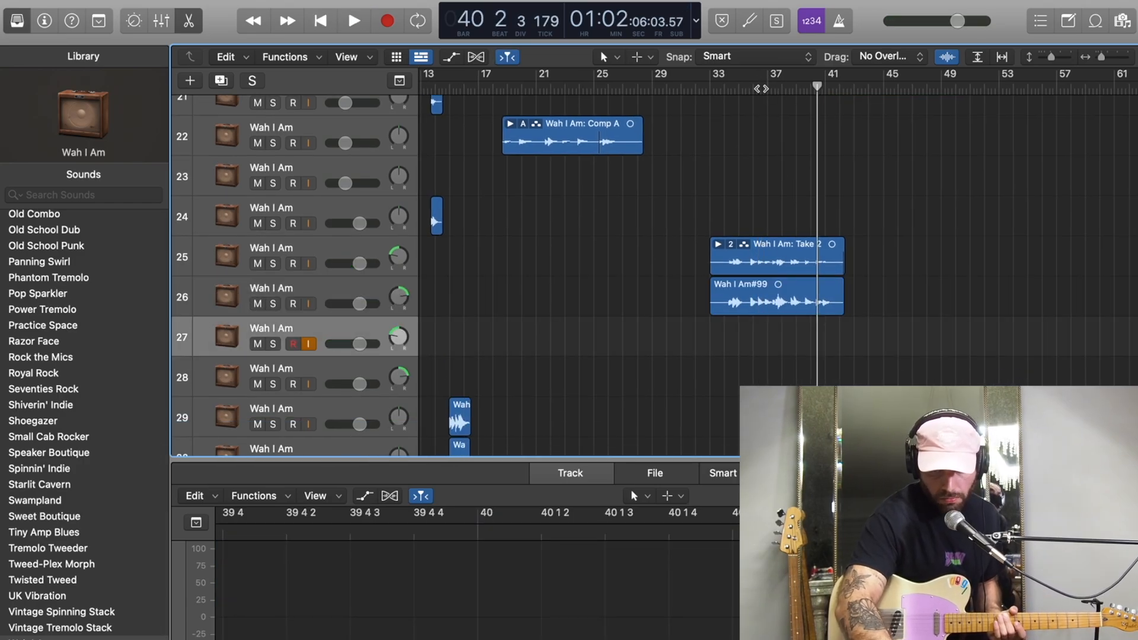
pyautogui.click(762, 88)
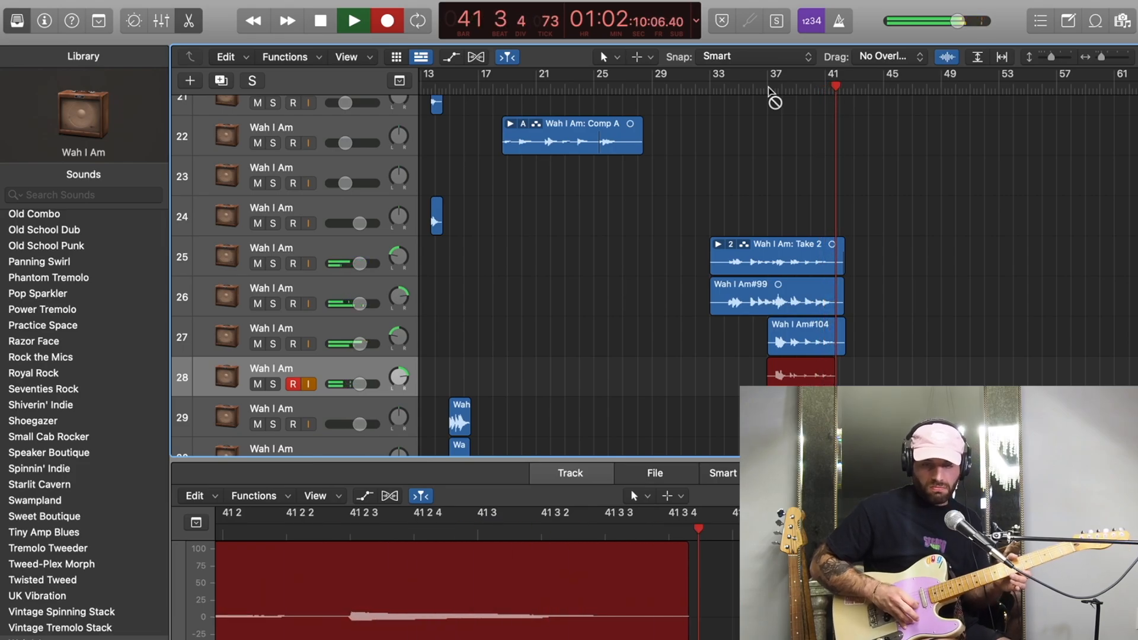
pyautogui.press('space')
pyautogui.click(356, 345)
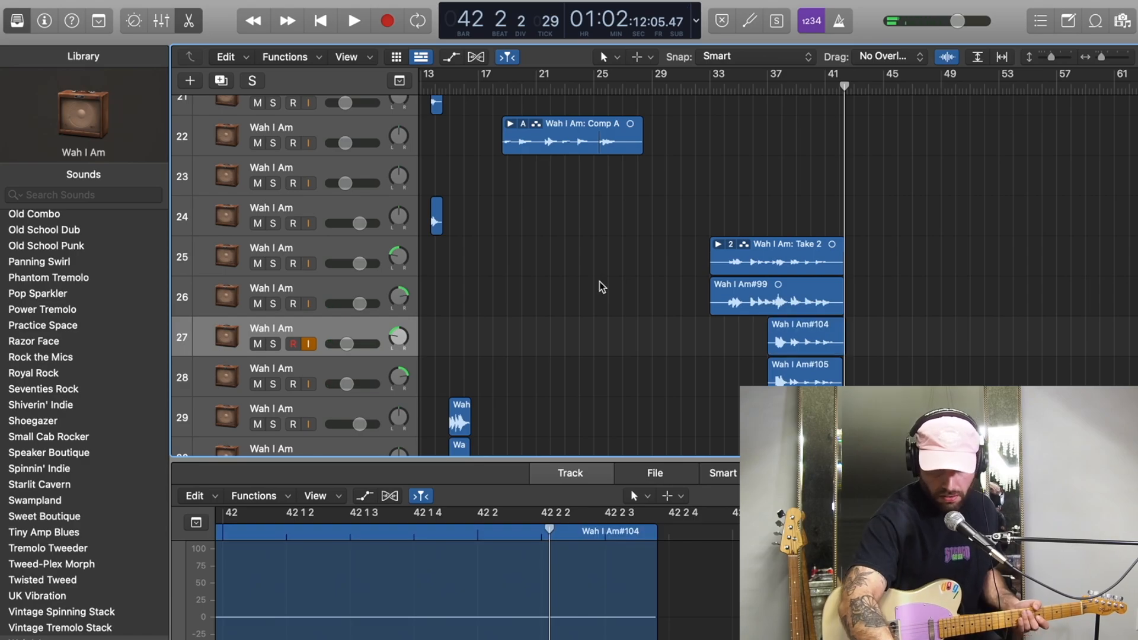
# - Start another recording on the Wah I Am guitar tracks from bar 37
pyautogui.scroll(4, 735, 267)
pyautogui.scroll(-7, 734, 267)
pyautogui.hscroll(3, 732, 269)
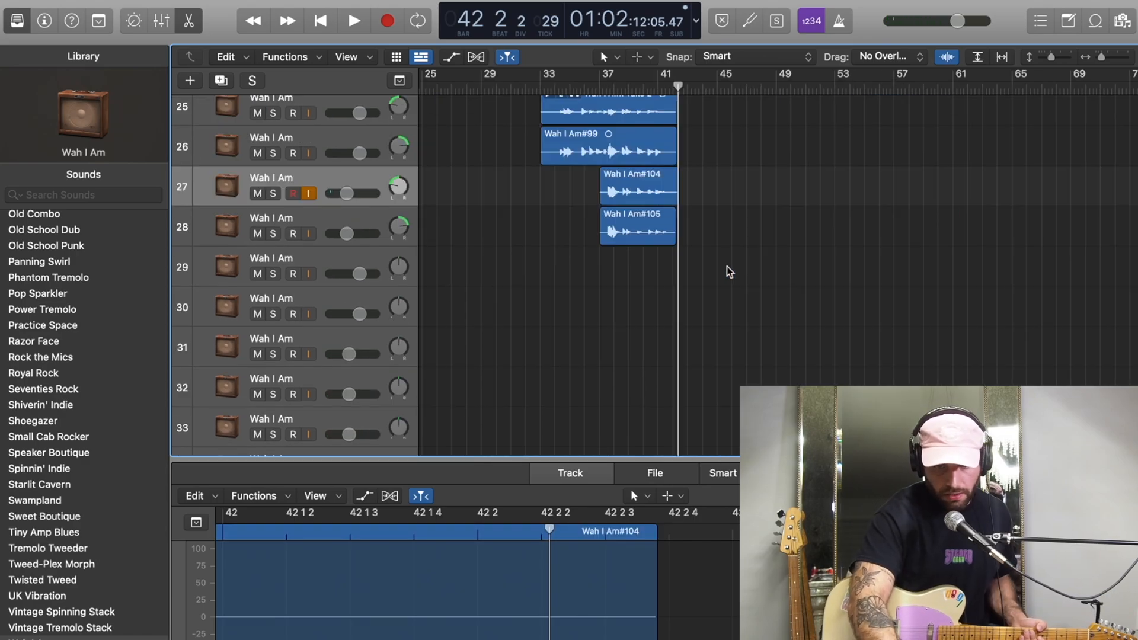
pyautogui.scroll(1, 727, 266)
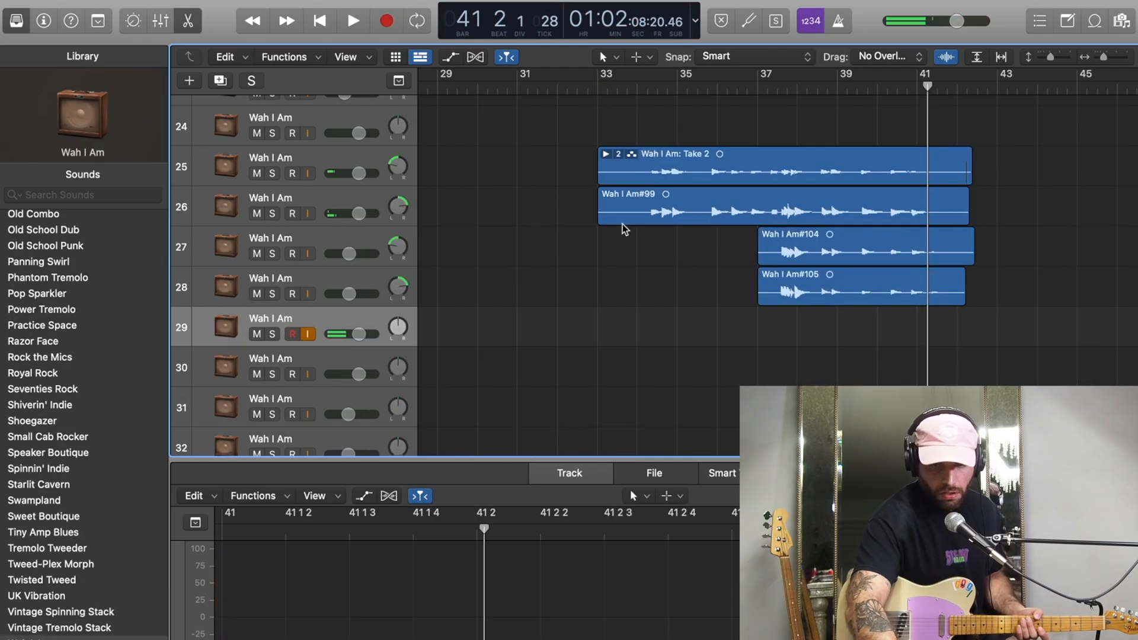
pyautogui.click(753, 90)
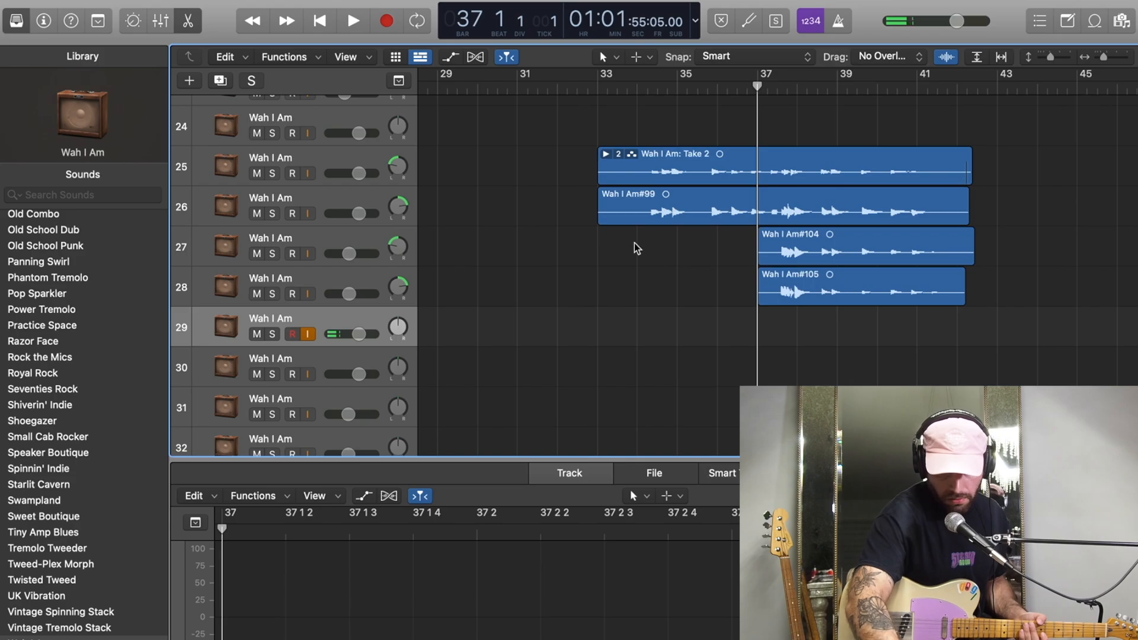
pyautogui.click(318, 237)
pyautogui.press('Down')
pyautogui.press('r')
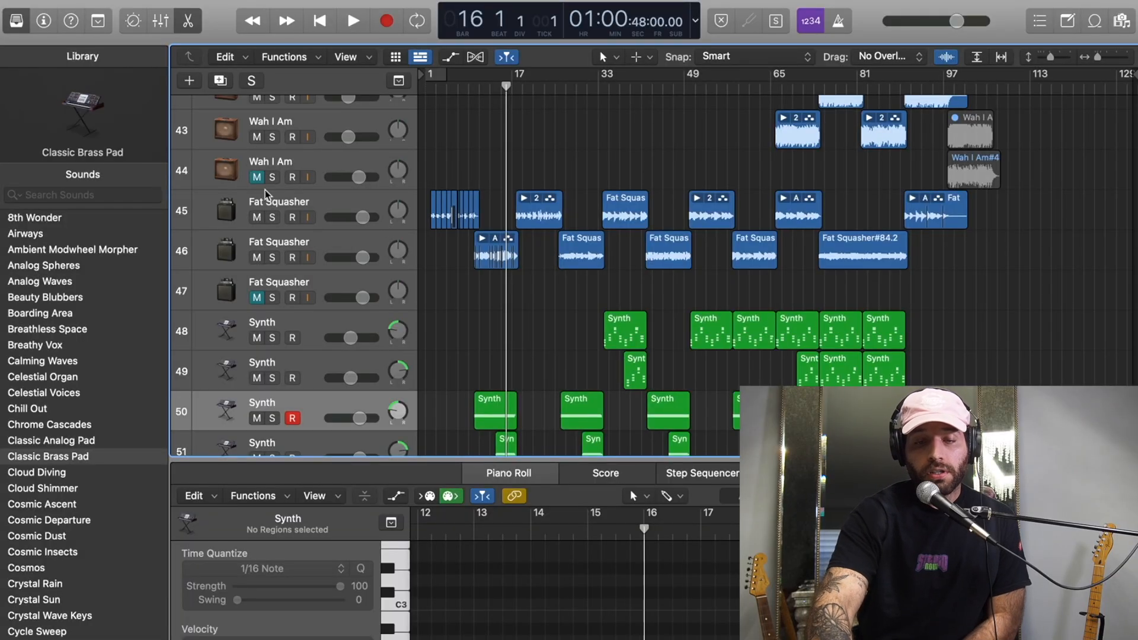
# - Play the song from bar 17 and listen to Fat Squasher tracks 45 and 46 in solo
pyautogui.click(514, 89)
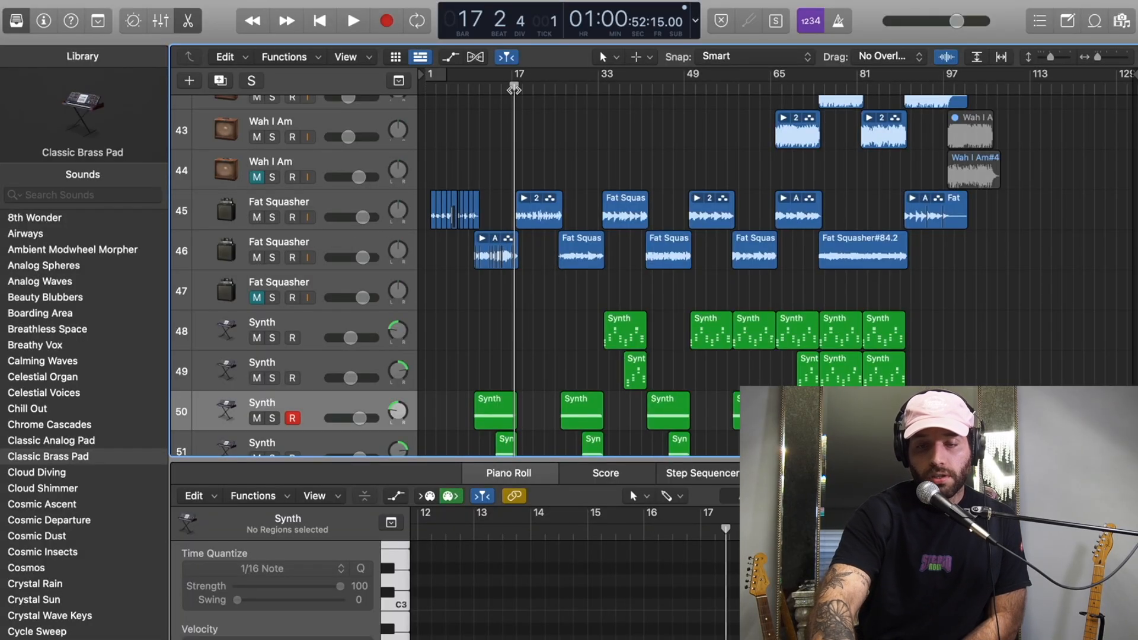
pyautogui.press('space')
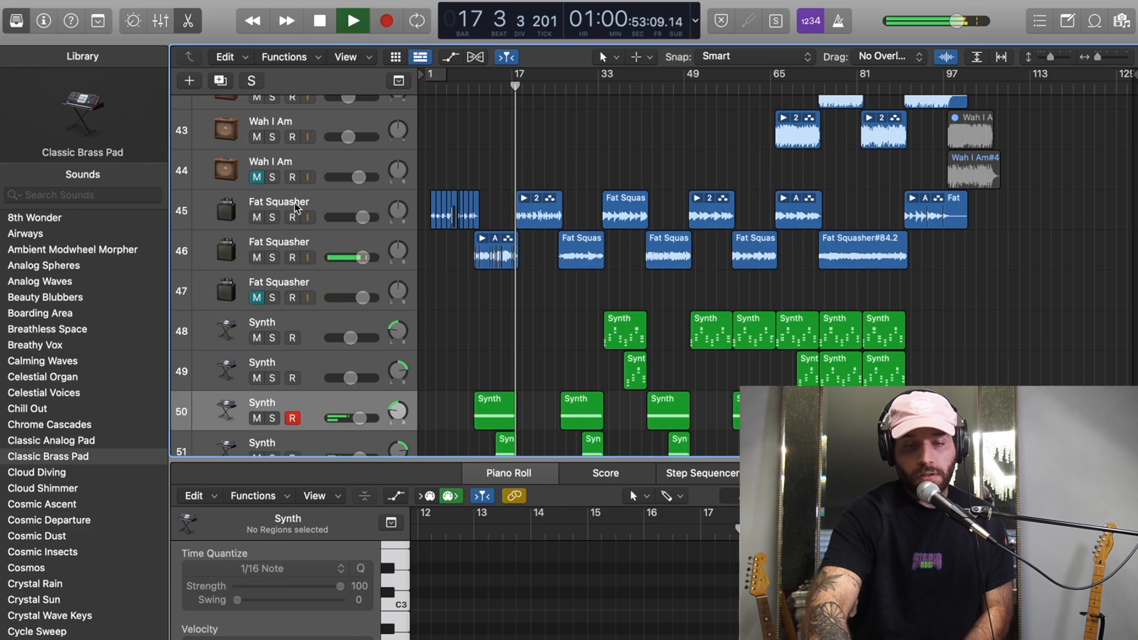
pyautogui.click(272, 218)
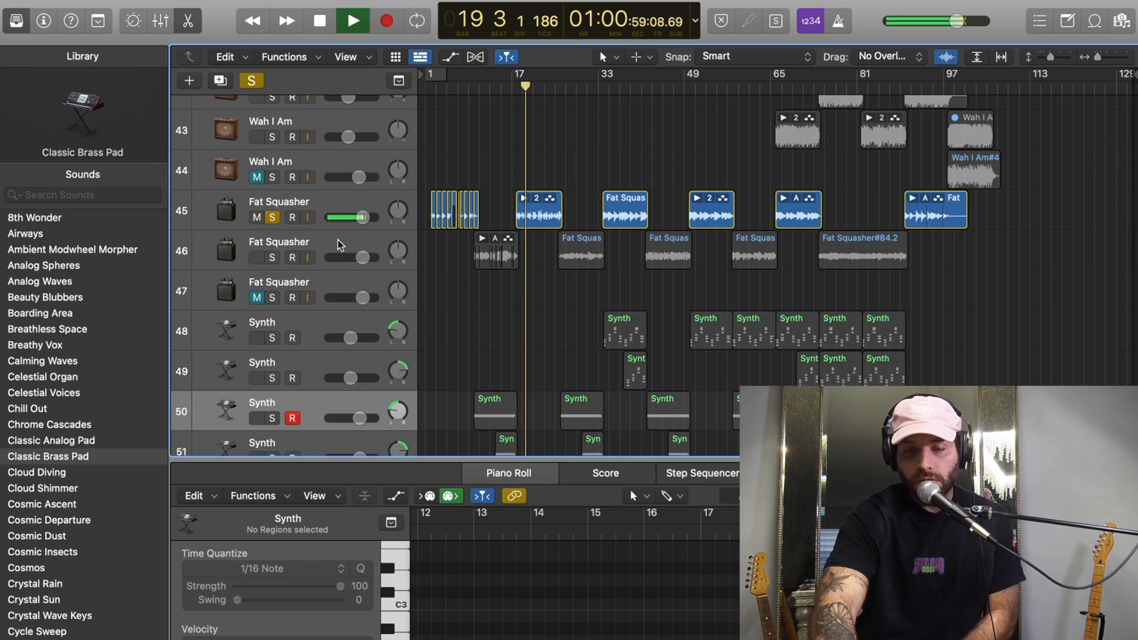
pyautogui.click(268, 259)
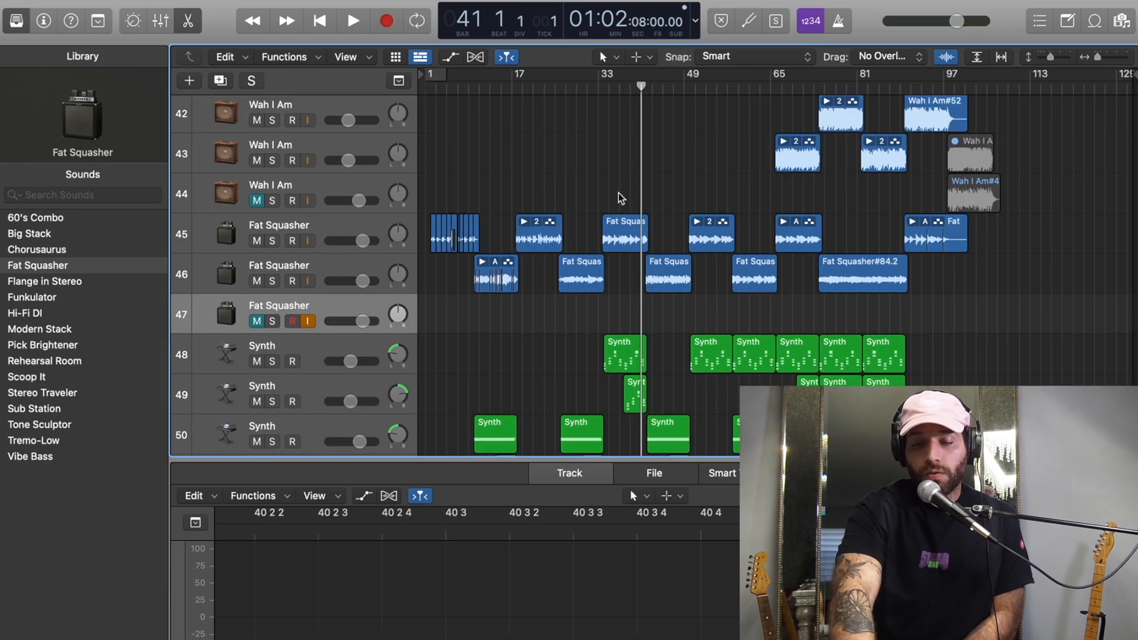
# - Play from around bar 33, listen to Fat Squasher track 45 in solo, and turn its solo off again
pyautogui.scroll(4, 662, 236)
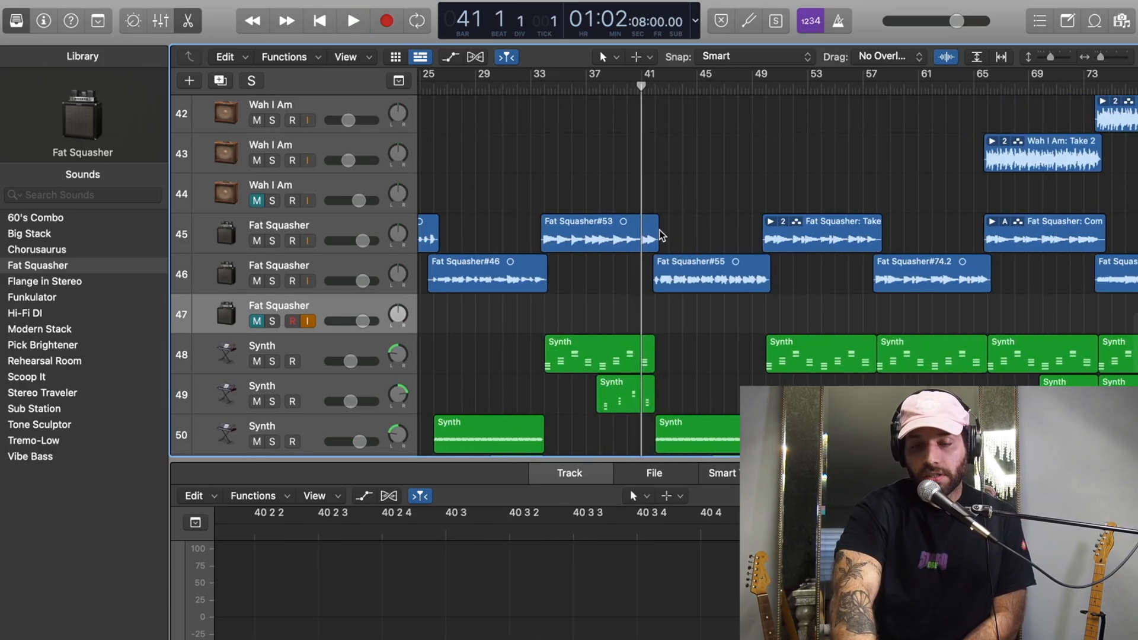
pyautogui.hscroll(3, 656, 223)
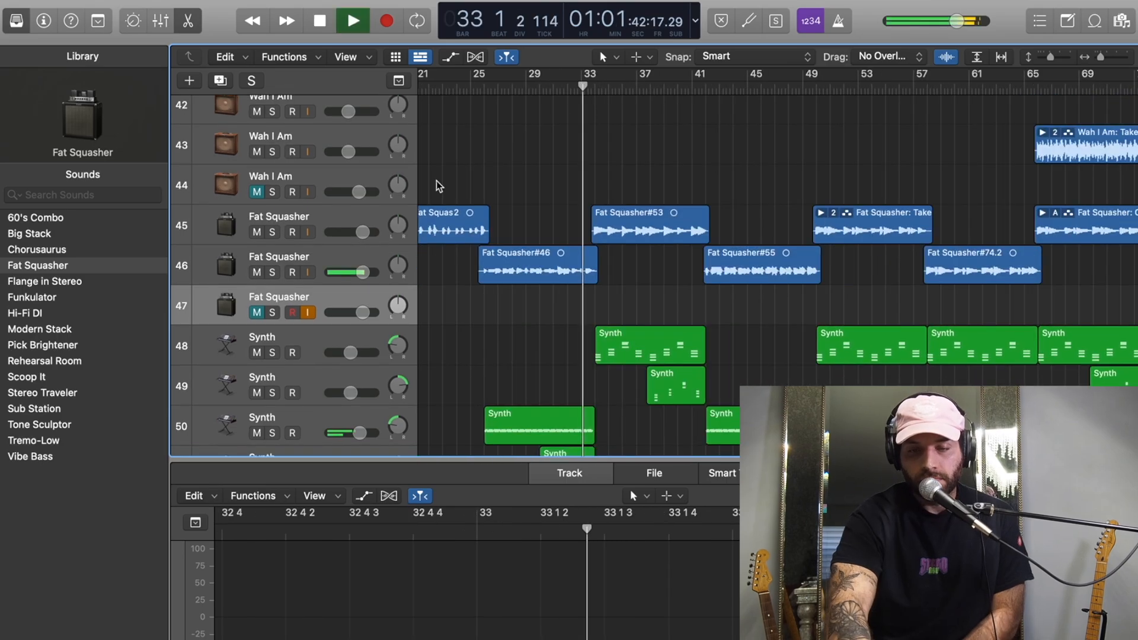
pyautogui.click(272, 232)
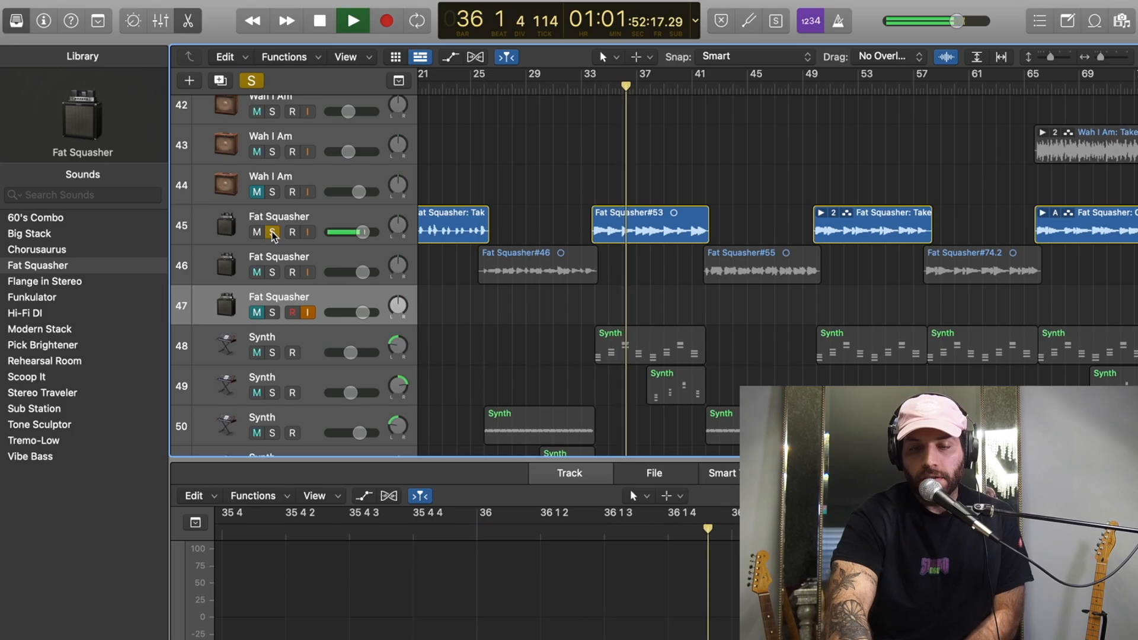
pyautogui.click(272, 232)
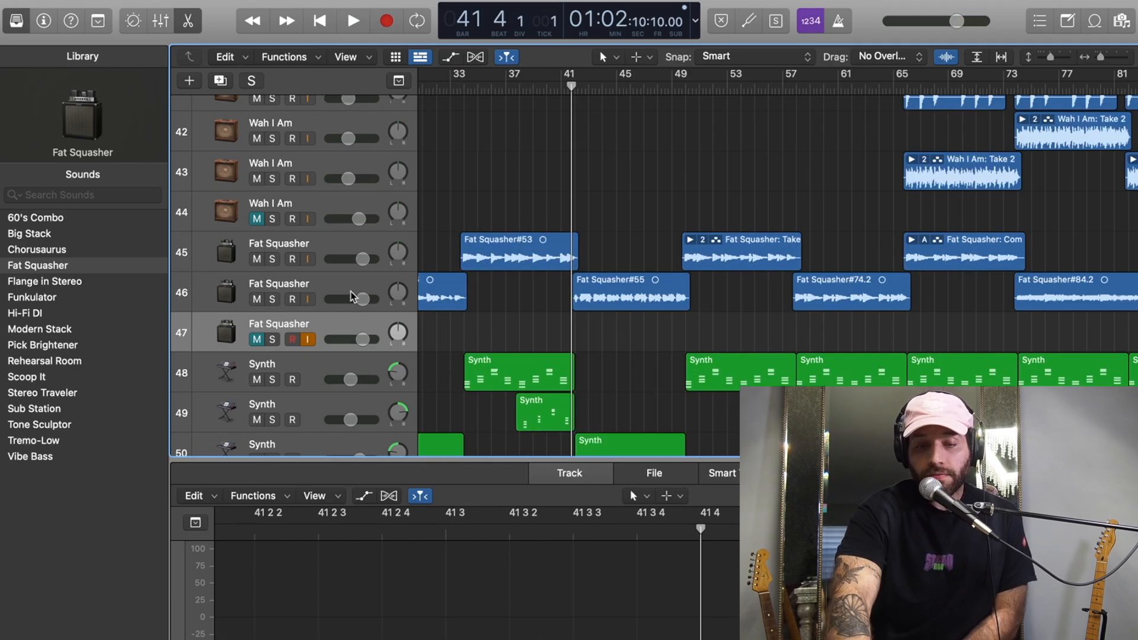
# - Listen to Fat Squasher track 46 in solo from bar 41, and play the full arrangement from bar 49
pyautogui.press('space')
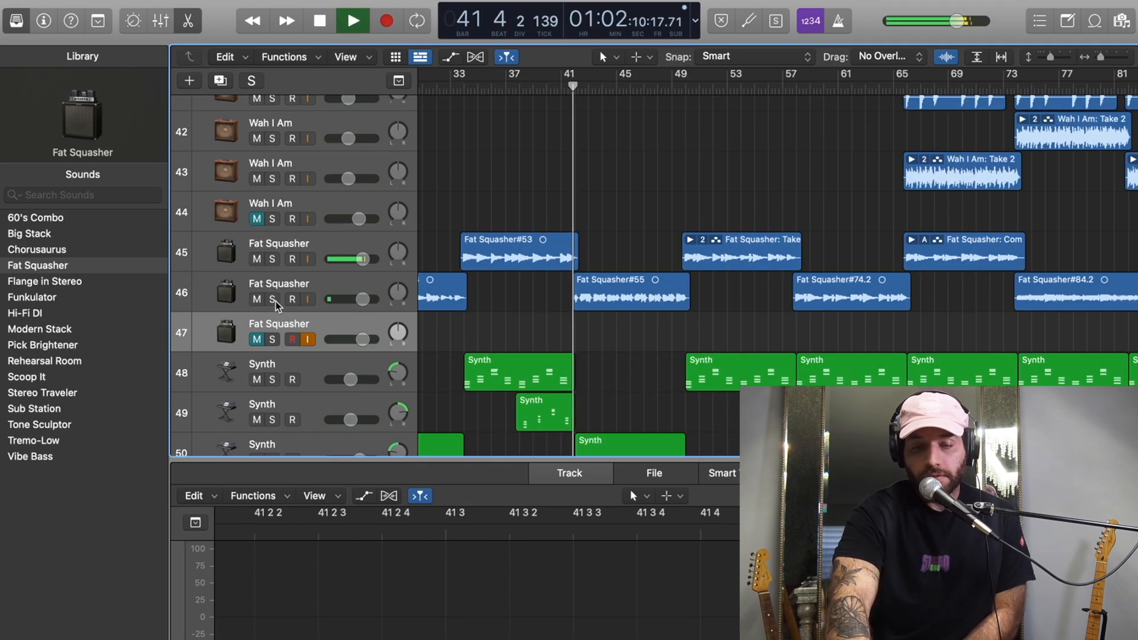
pyautogui.click(275, 300)
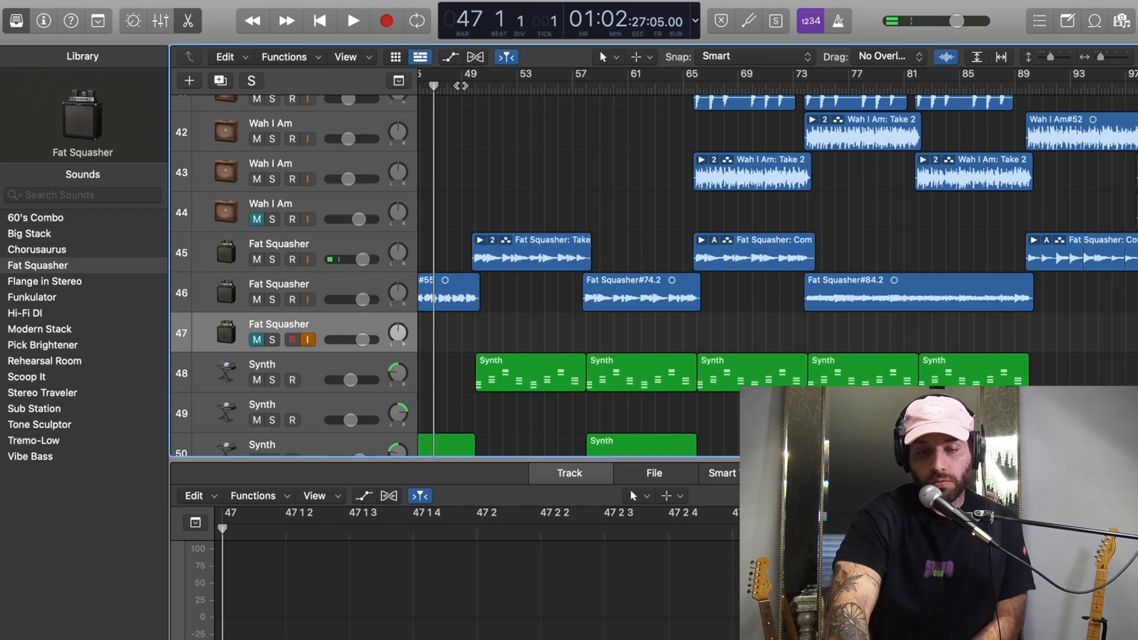
pyautogui.click(461, 85)
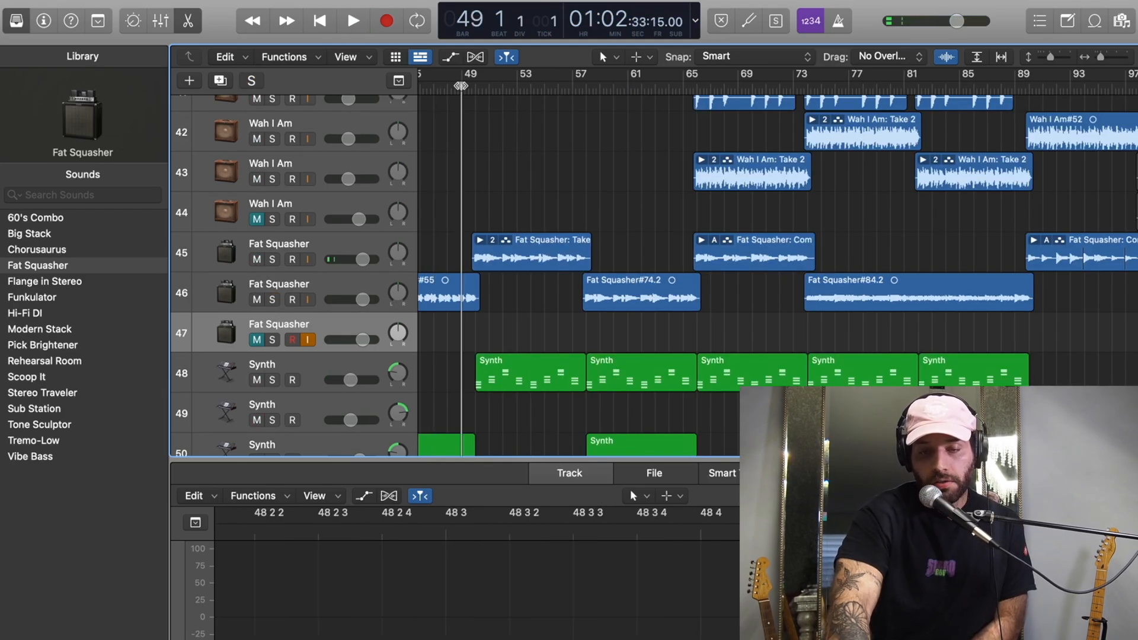
pyautogui.press('space')
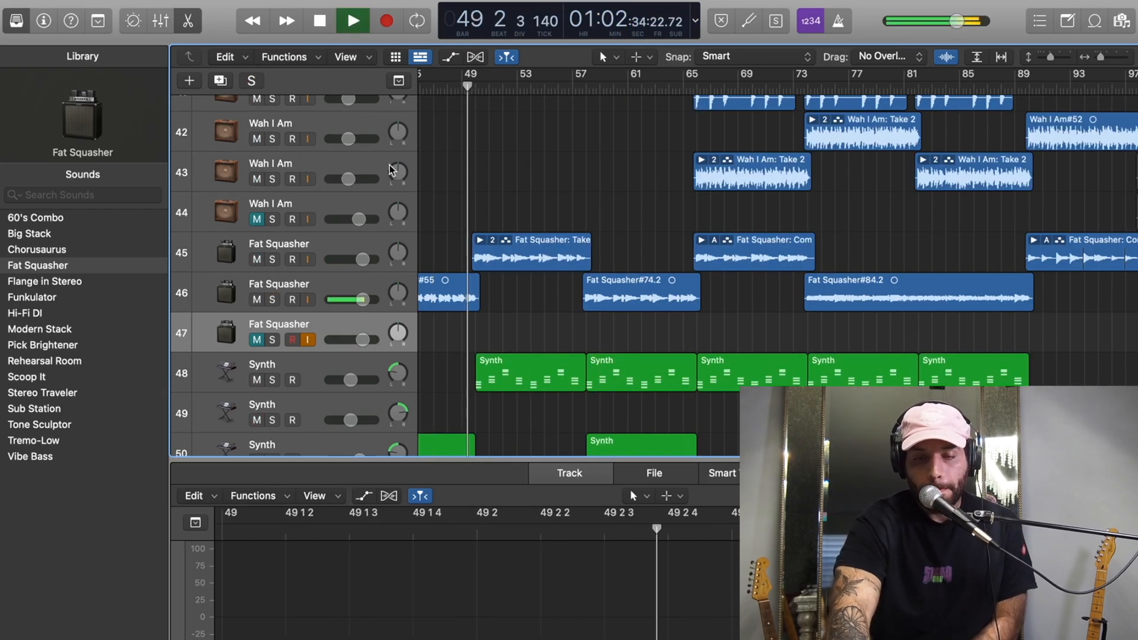
# - Listen to Fat Squasher track 45 in solo from around bar 50, and turn its solo off again
pyautogui.click(271, 261)
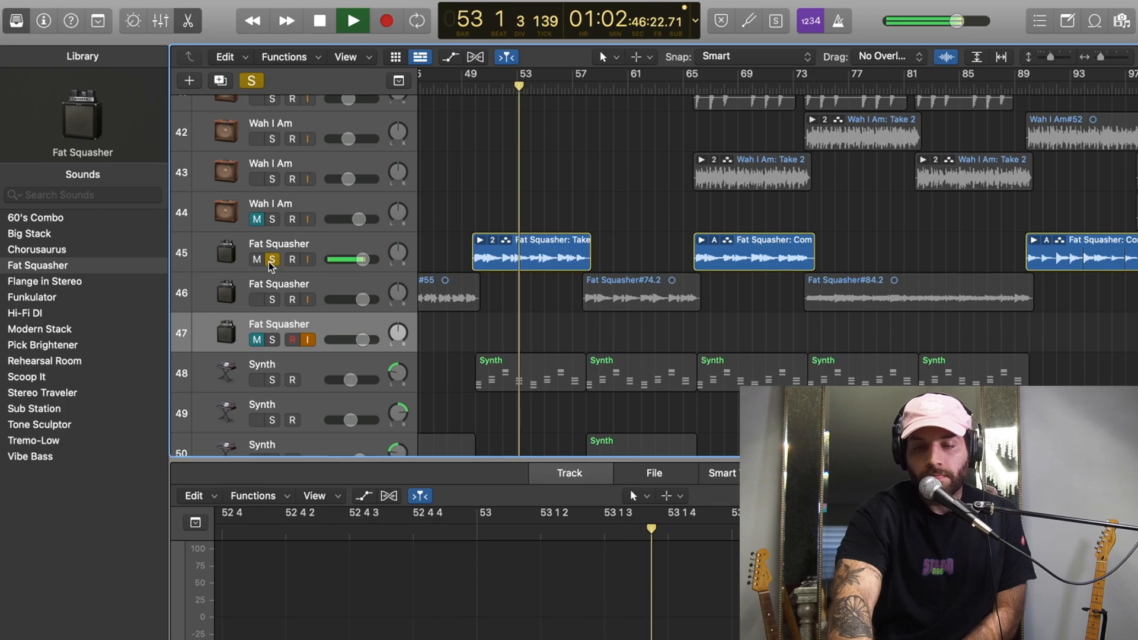
pyautogui.click(271, 260)
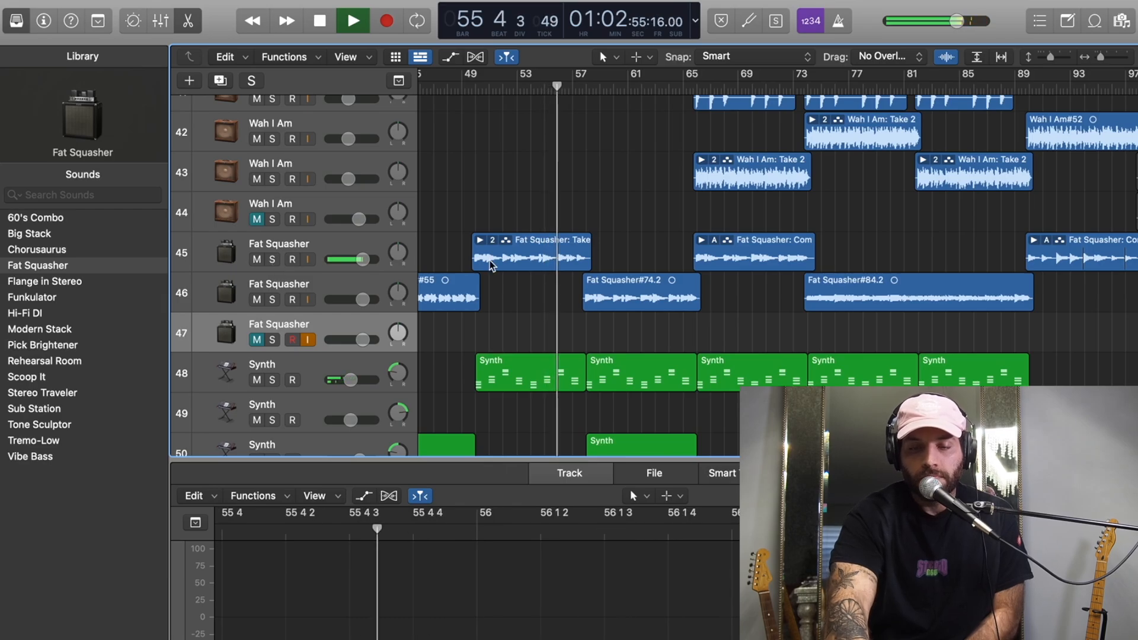
# - Play the song from bar 73, listen to Fat Squasher track 46 in solo, and return to the full arrangement
pyautogui.hscroll(5, 490, 265)
pyautogui.moveTo(580, 88); pyautogui.dragTo(661, 88)
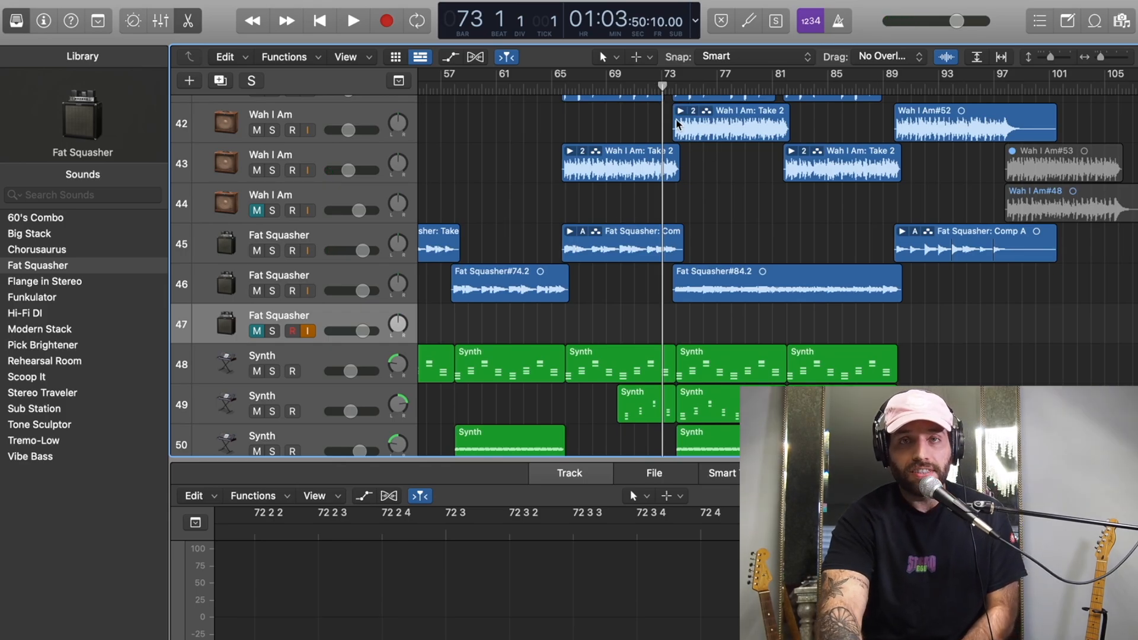
pyautogui.press('space')
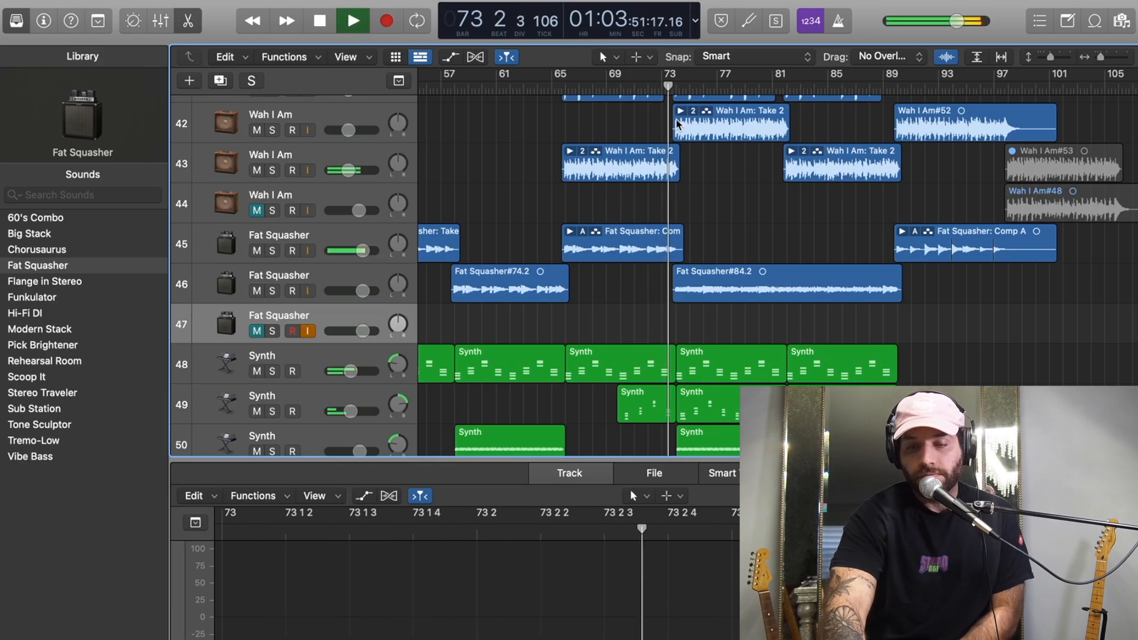
pyautogui.click(273, 291)
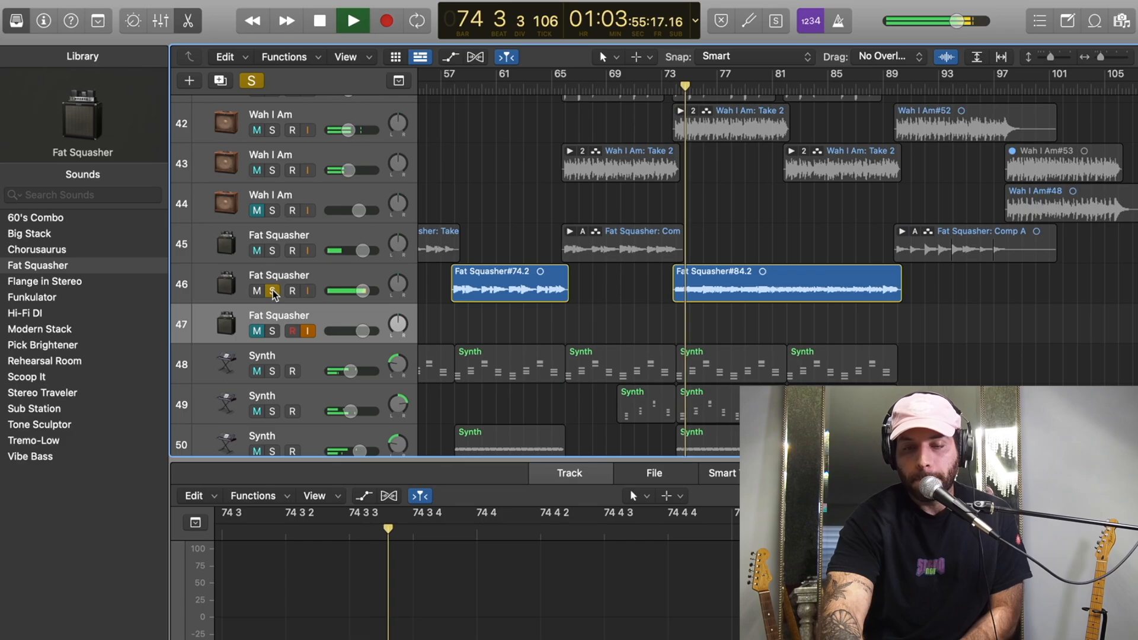
pyautogui.click(273, 291)
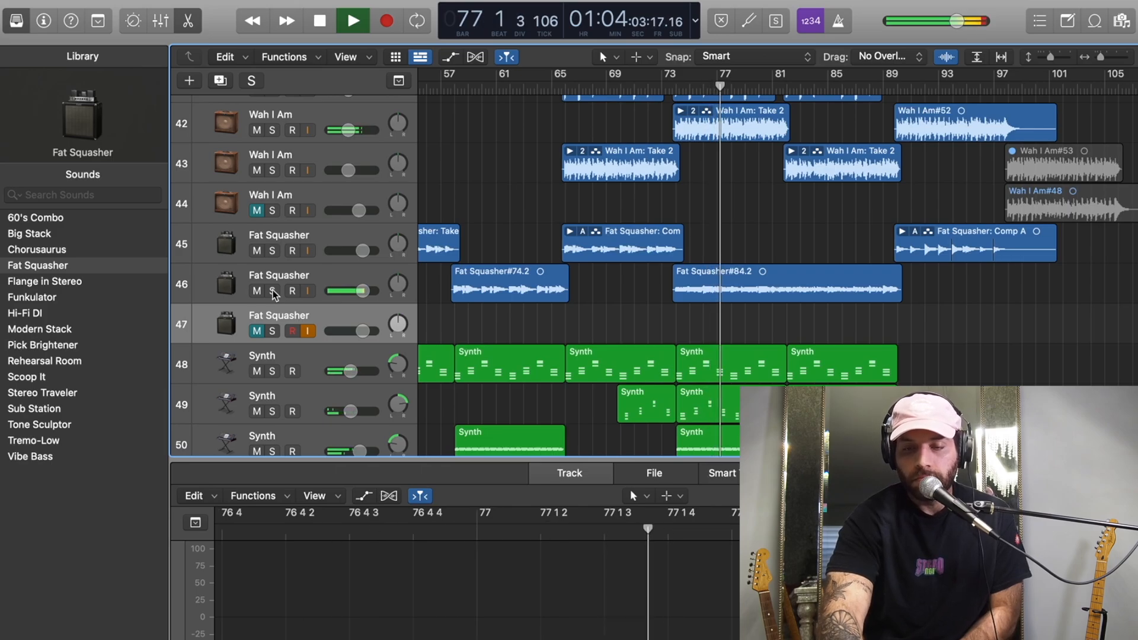
# - Compare Fat Squasher track 46 in solo with the full arrangement twice from around bar 77, and stop playback
pyautogui.click(272, 290)
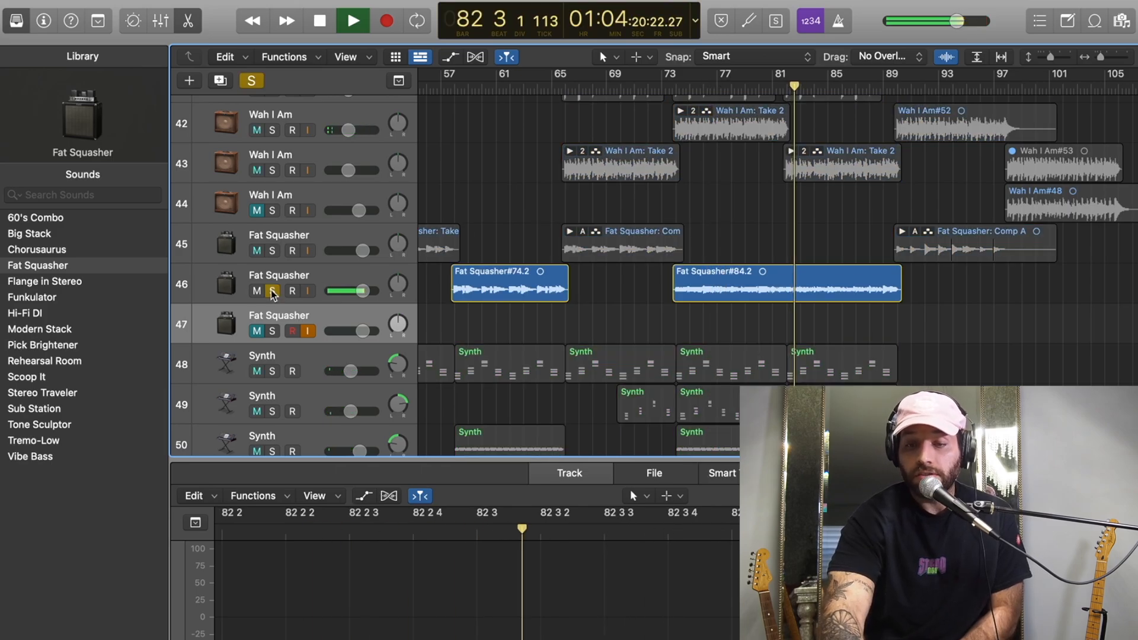
pyautogui.click(272, 290)
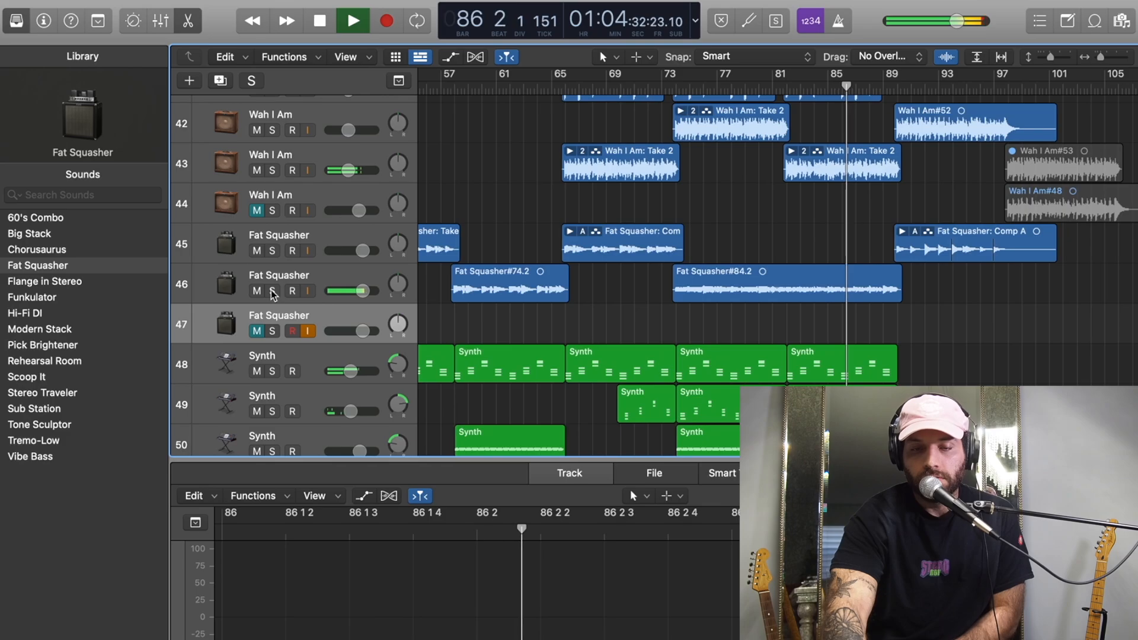
pyautogui.click(272, 290)
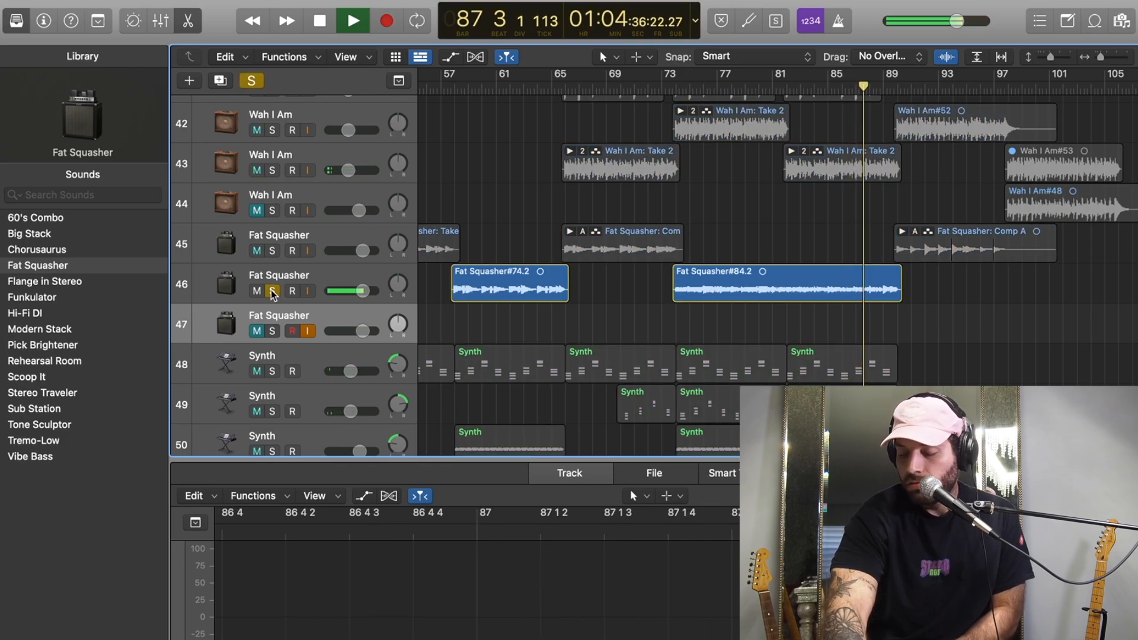
pyautogui.click(273, 292)
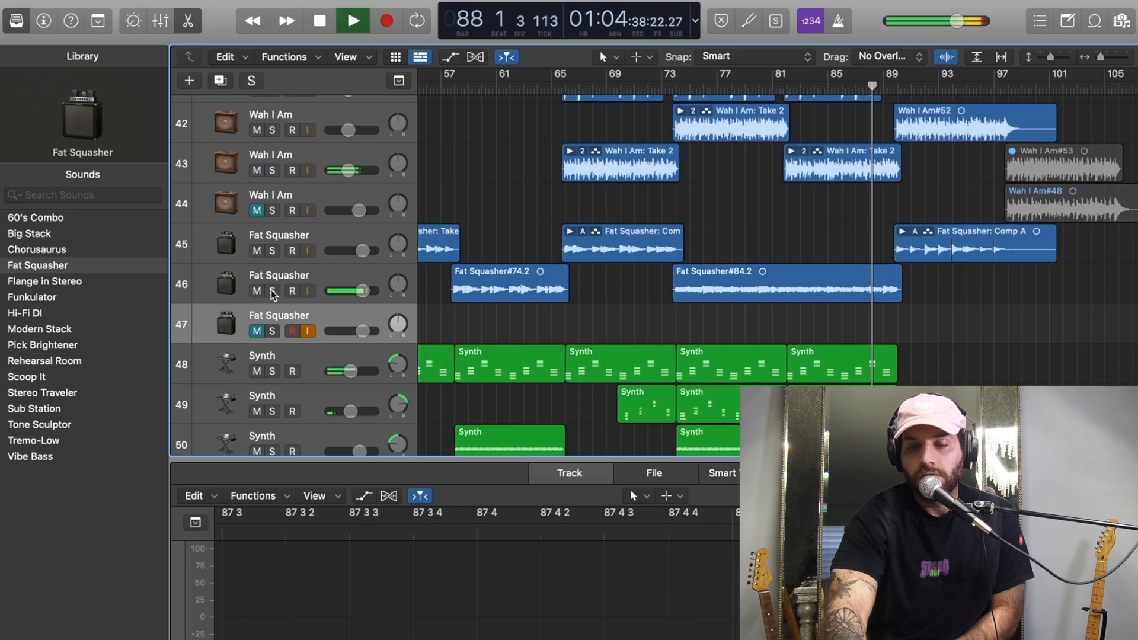
pyautogui.press('space')
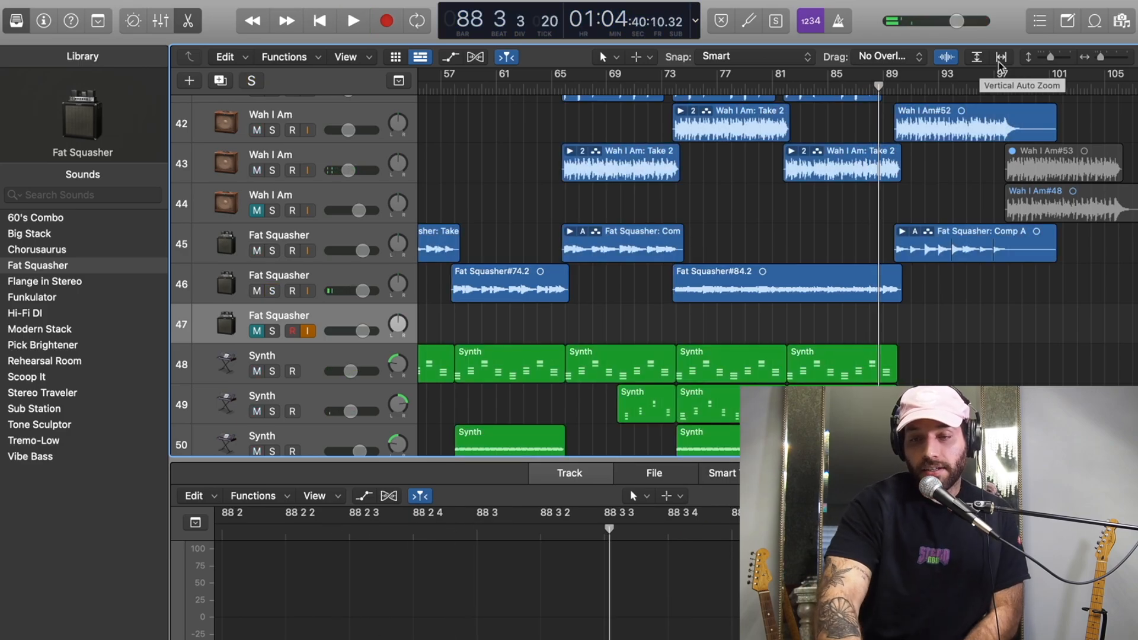
# - Play from bar 89, listen to Fat Squasher track 45 in solo, and turn its solo off again
pyautogui.click(890, 86)
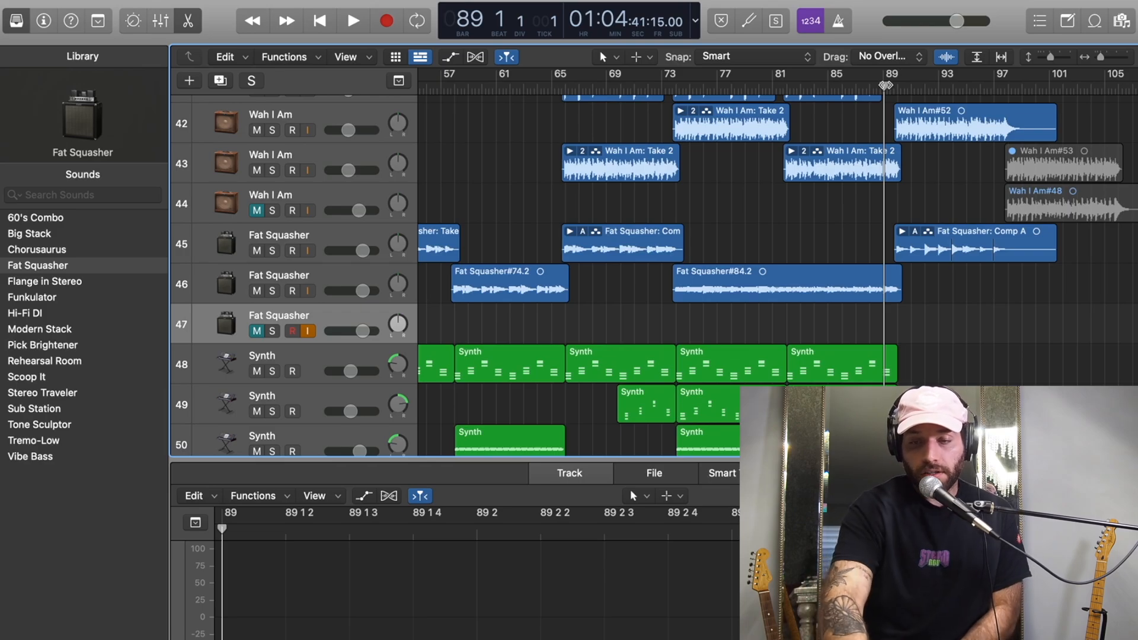
pyautogui.press('space')
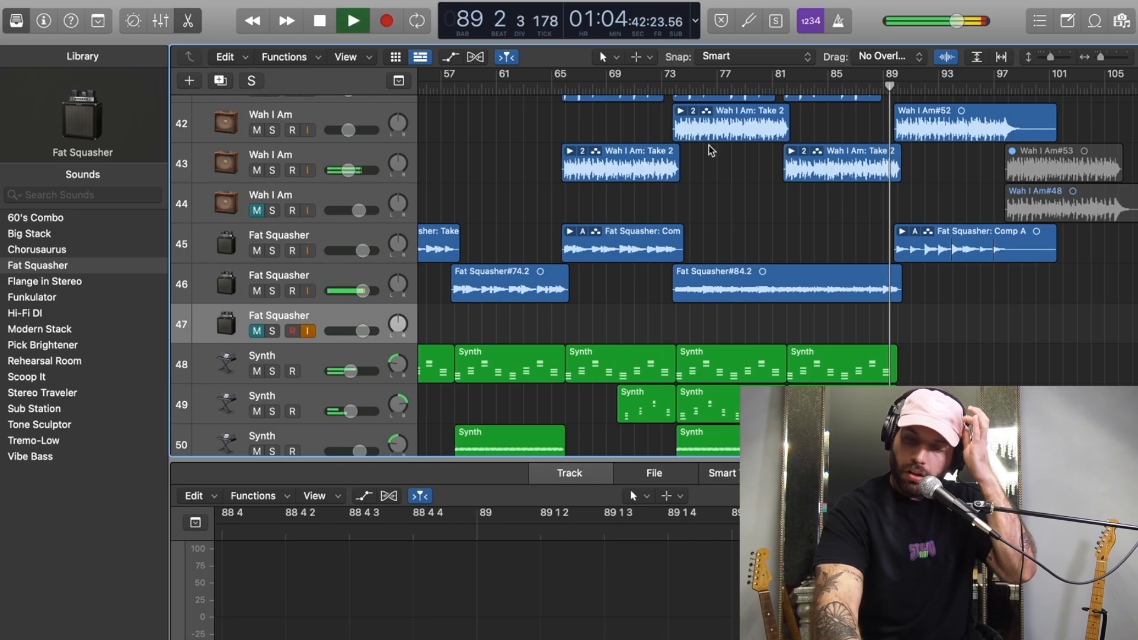
pyautogui.click(273, 251)
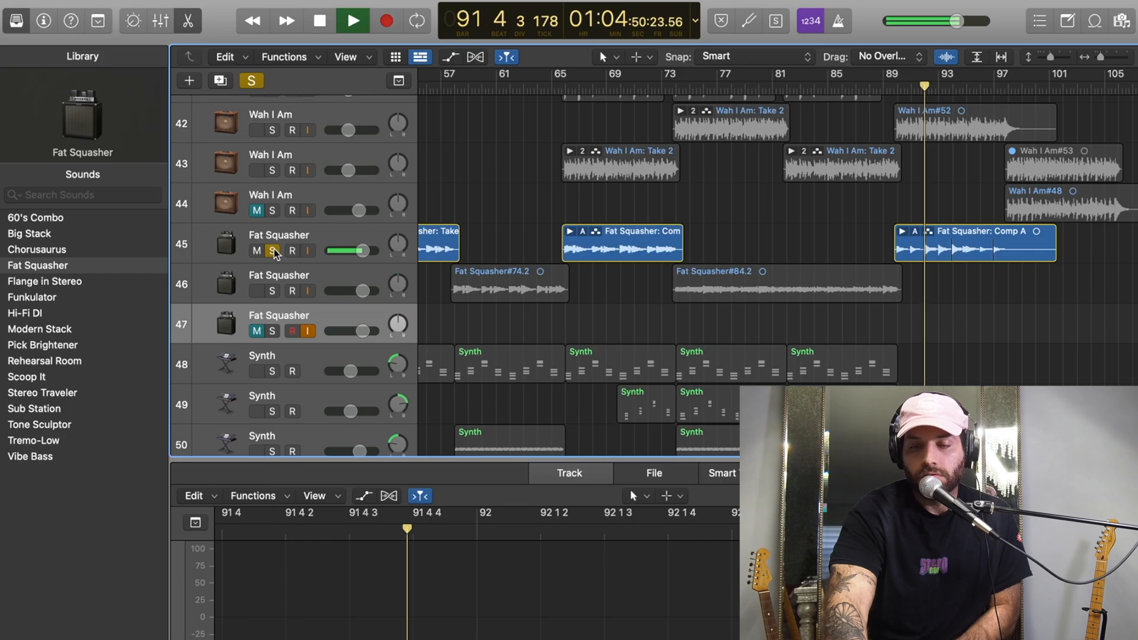
pyautogui.click(273, 251)
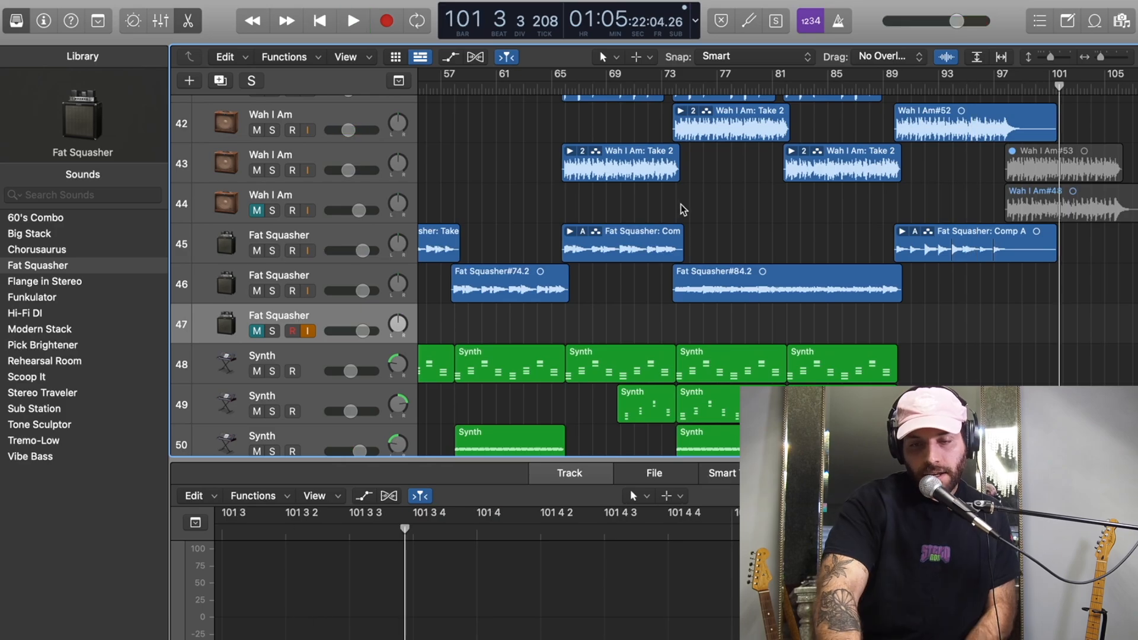
# - Place the Vinyl Scratch_1 loop on track 1, lined up with the start of the first lofi hip hop region
pyautogui.scroll(5, 681, 208)
pyautogui.scroll(15, 680, 204)
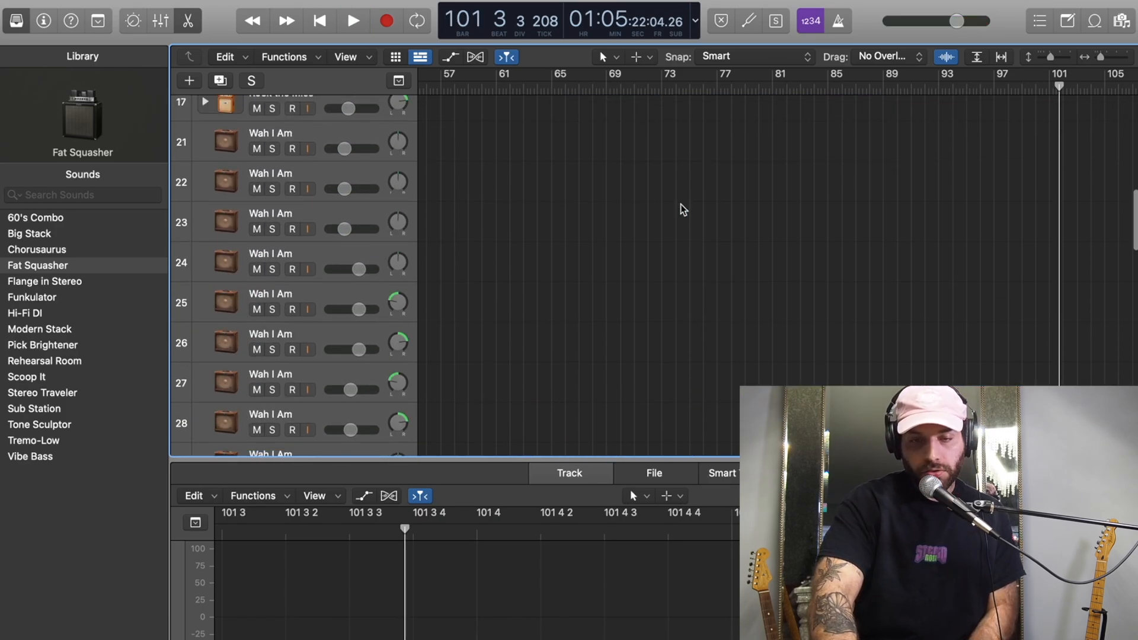
pyautogui.press('Return')
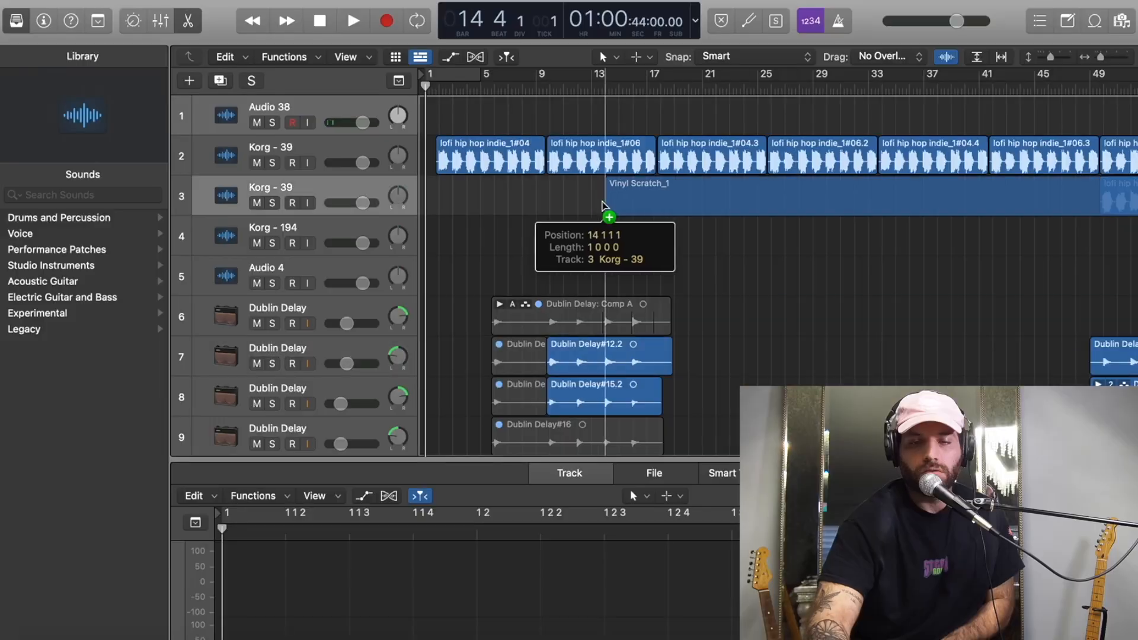
pyautogui.moveTo(612, 172); pyautogui.dragTo(441, 102)
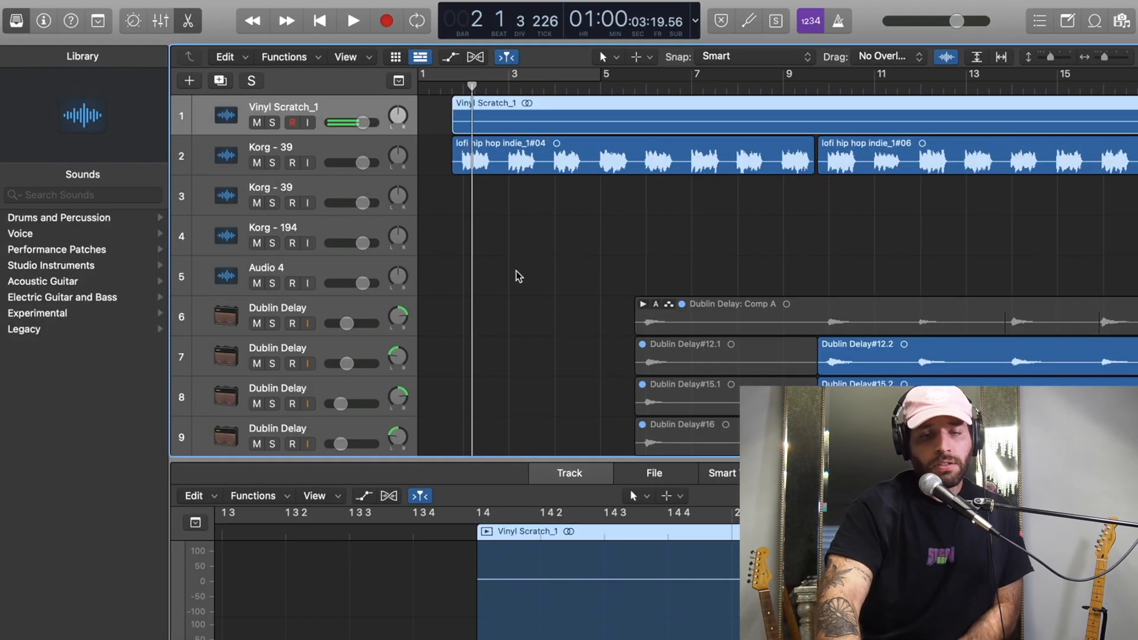
# - Solo the Vinyl Scratch_1 track and listen to it by itself near the start of the song
pyautogui.click(272, 125)
pyautogui.press('space')
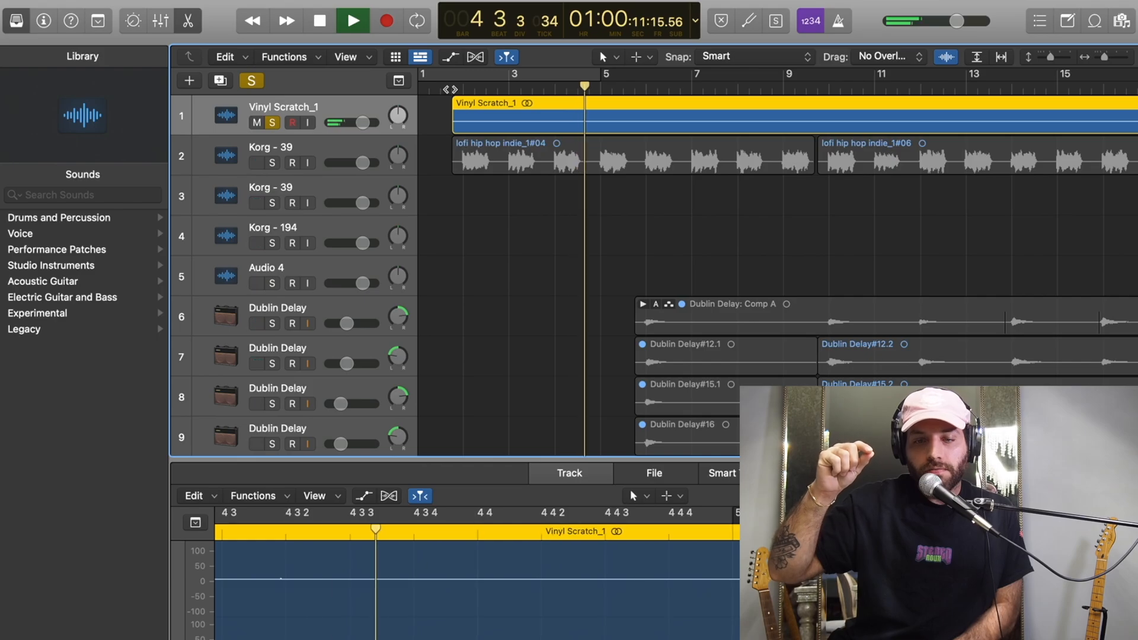
pyautogui.press('space')
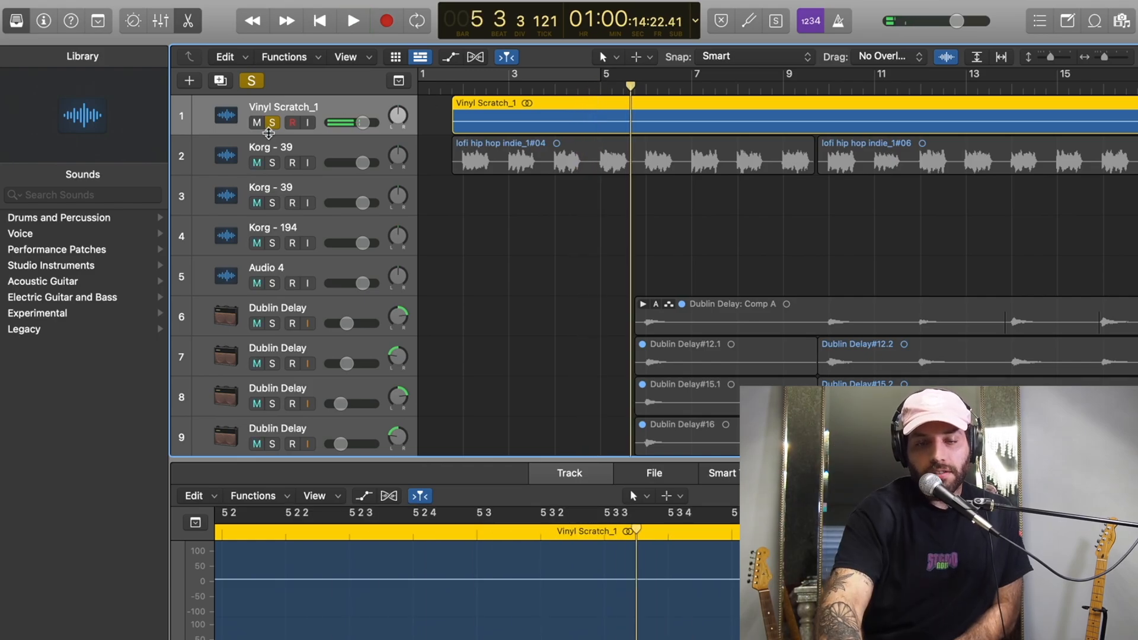
# - Turn off the Vinyl Scratch_1 solo and compare the song's opening with that track muted and unmuted
pyautogui.click(271, 123)
pyautogui.click(257, 122)
pyautogui.press('space')
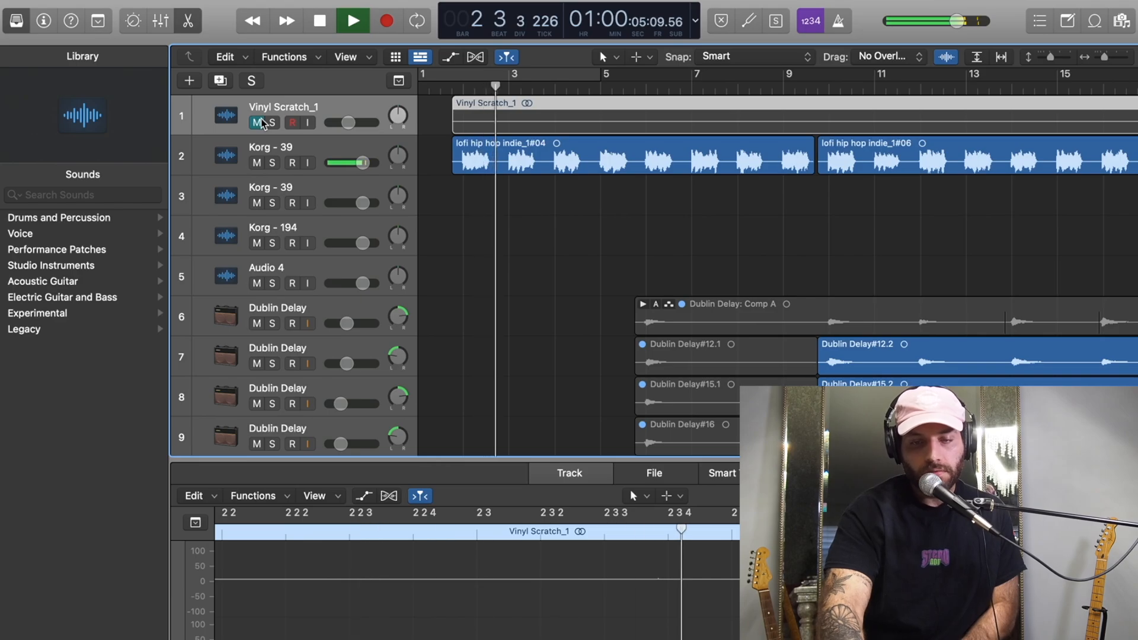
pyautogui.click(258, 122)
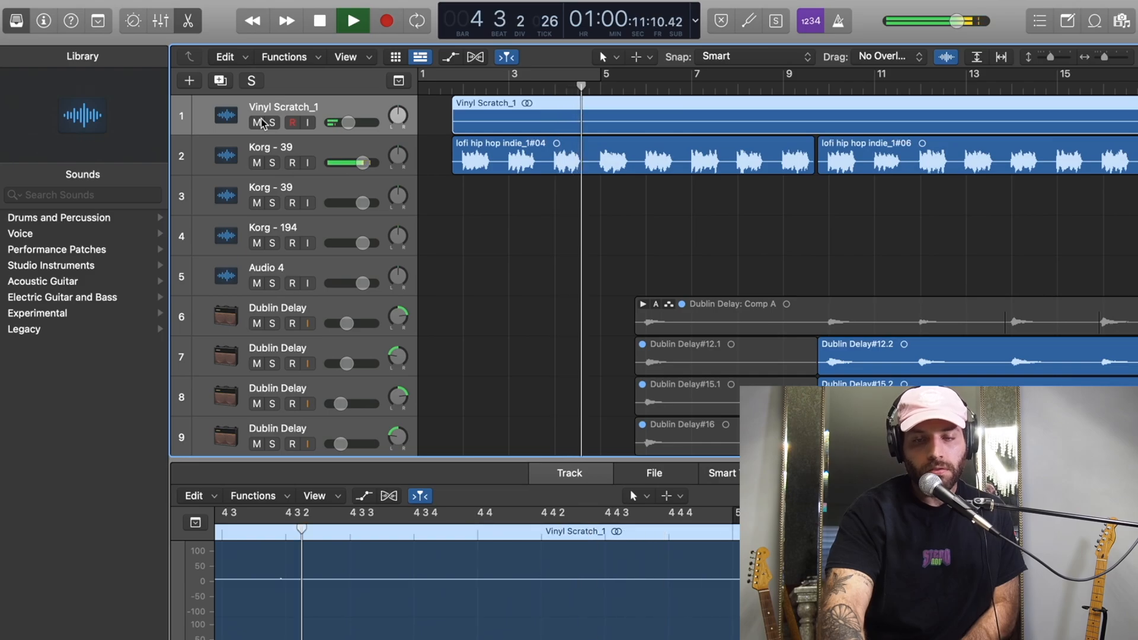
pyautogui.click(257, 123)
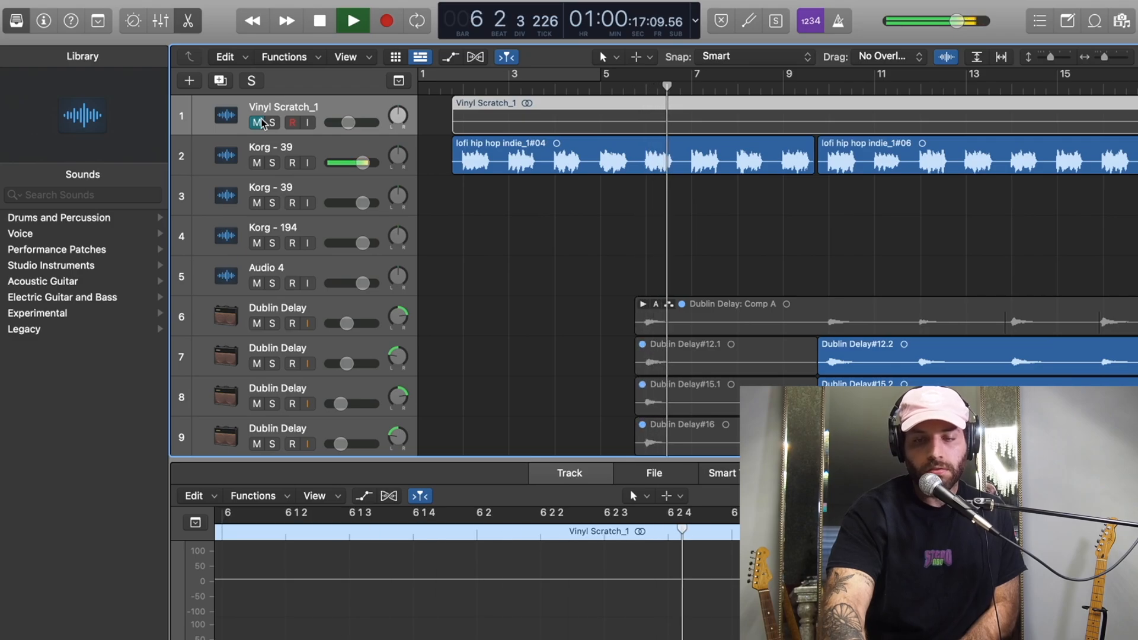
pyautogui.click(260, 123)
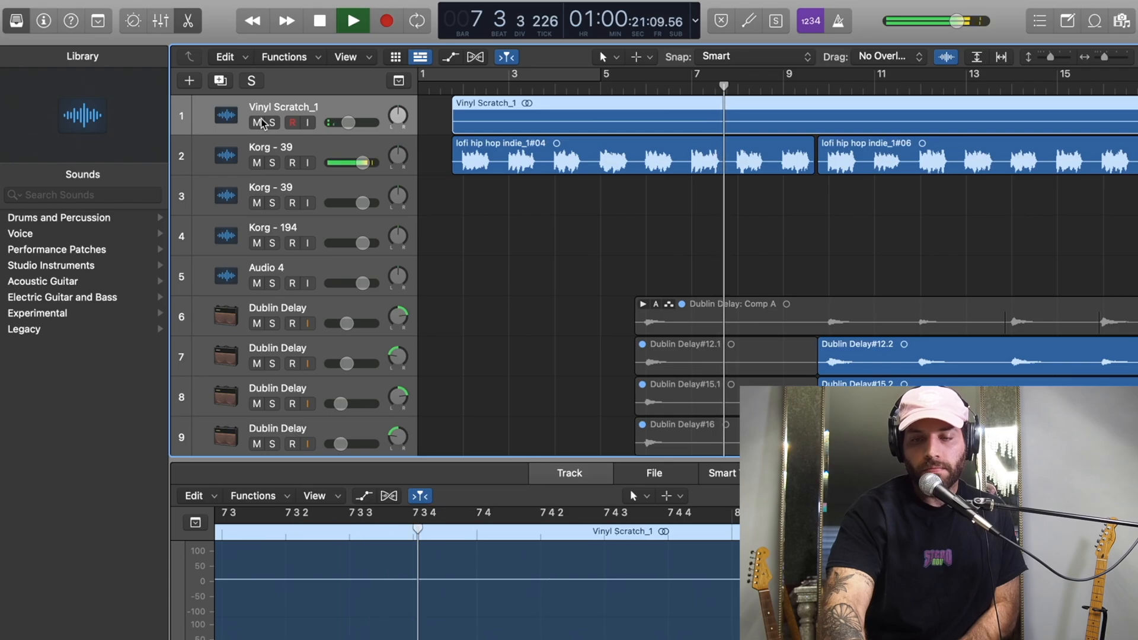
pyautogui.press('space')
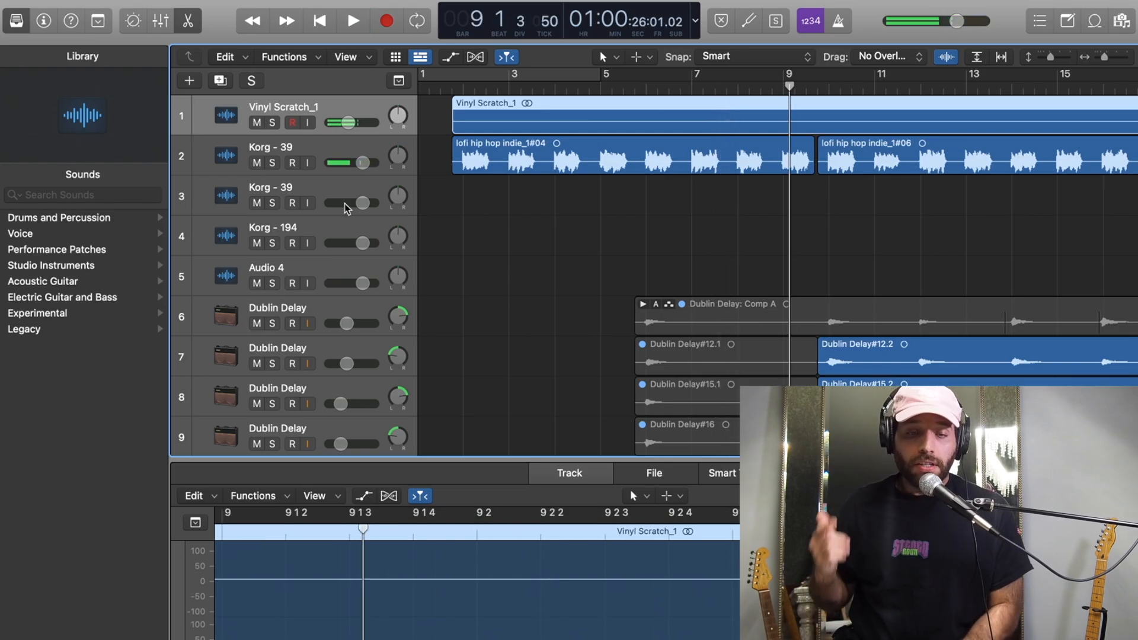
# - Cut the Vinyl Scratch_1 region off at bar 100 beat 3 and delete everything after that point
pyautogui.scroll(-5, 728, 233)
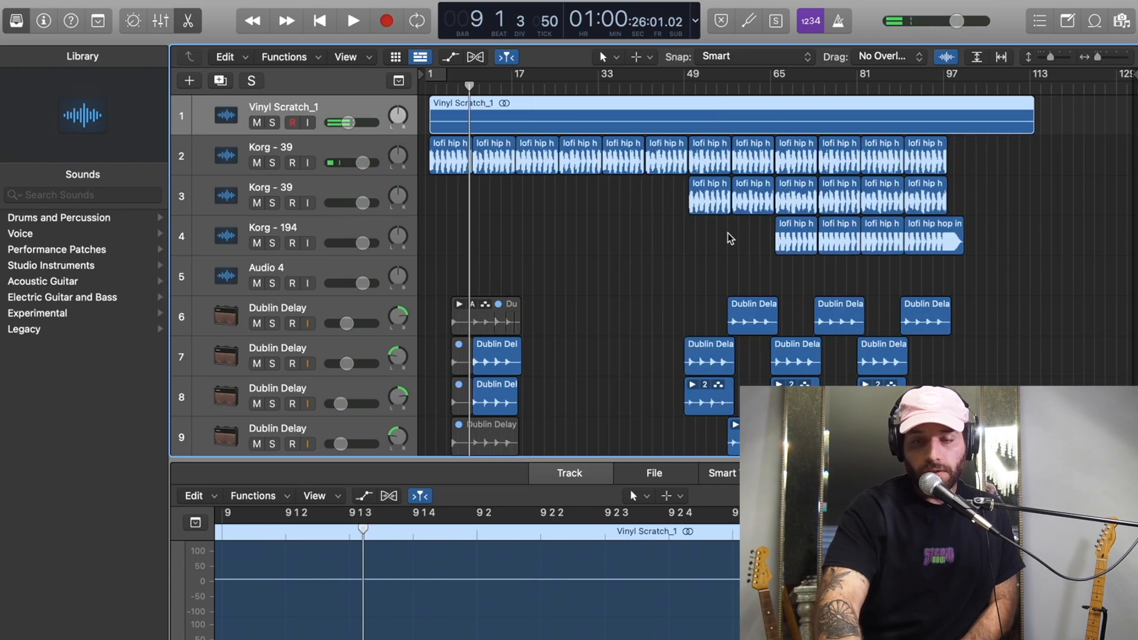
pyautogui.scroll(-2, 574, 209)
pyautogui.scroll(2, 574, 208)
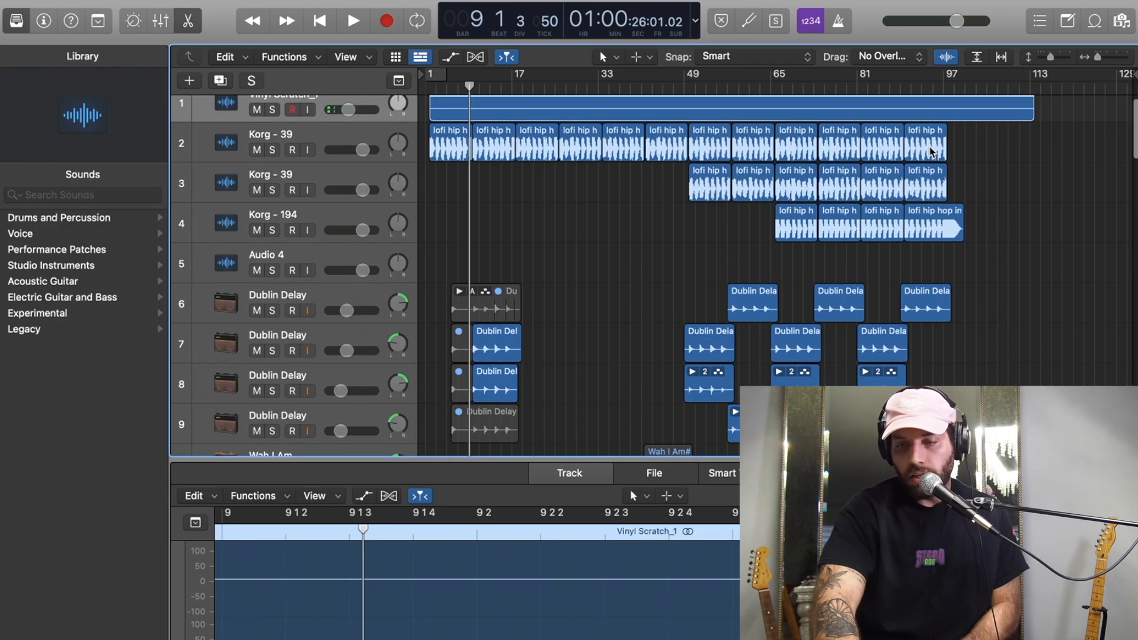
pyautogui.scroll(3, 934, 172)
pyautogui.hscroll(15, 934, 172)
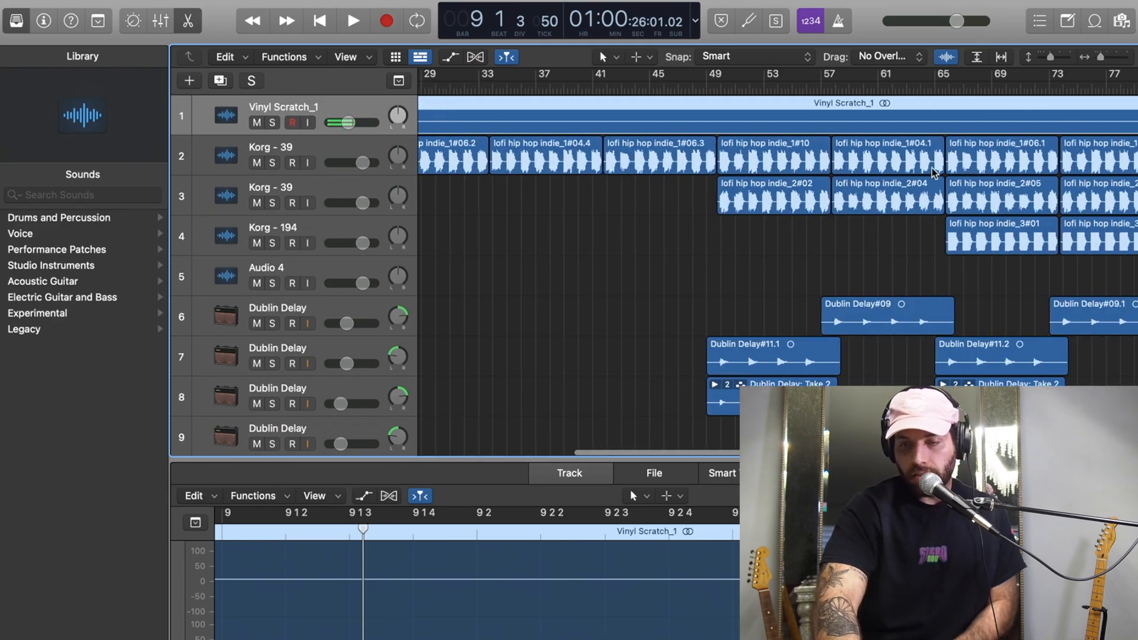
pyautogui.scroll(-1, 648, 114)
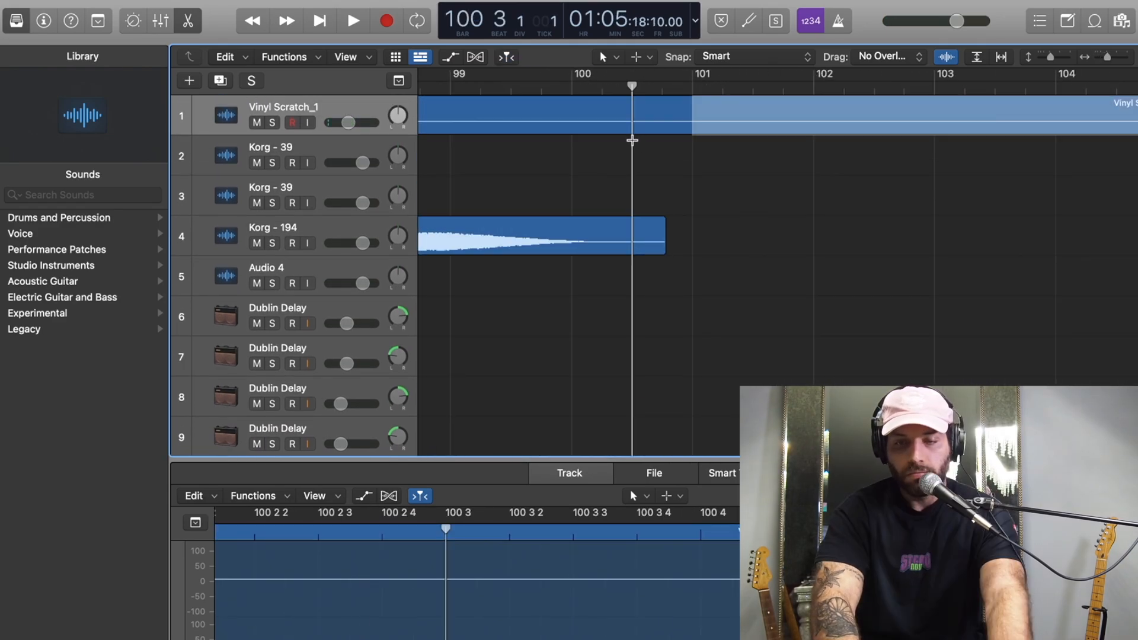
pyautogui.moveTo(632, 140); pyautogui.dragTo(1061, 81)
pyautogui.press('Delete')
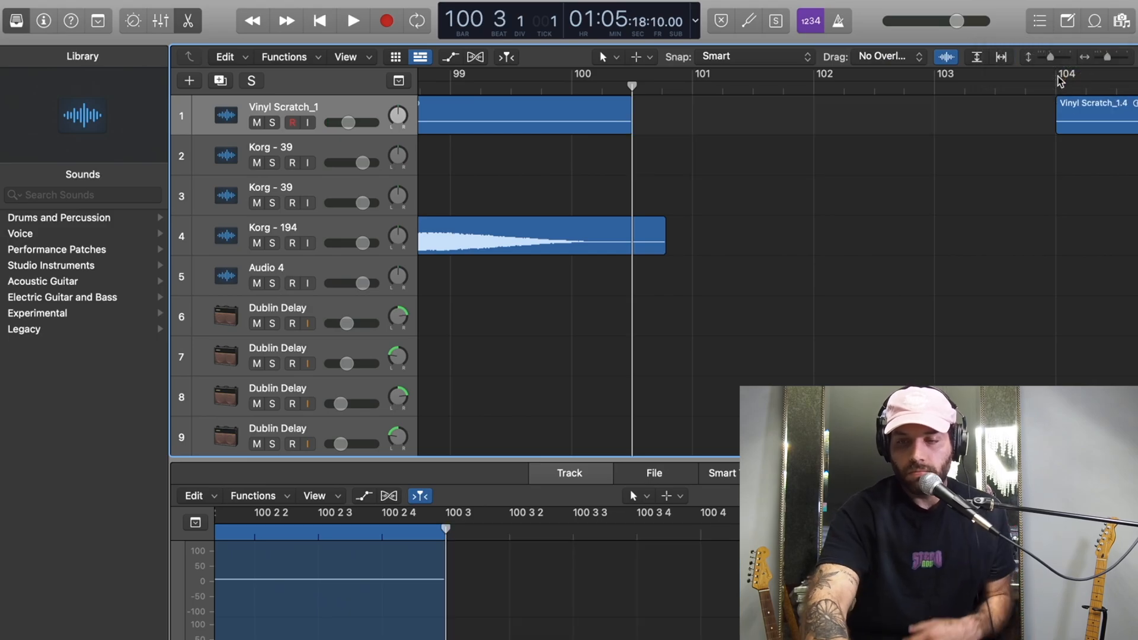
pyautogui.click(1082, 116)
pyautogui.press('Delete')
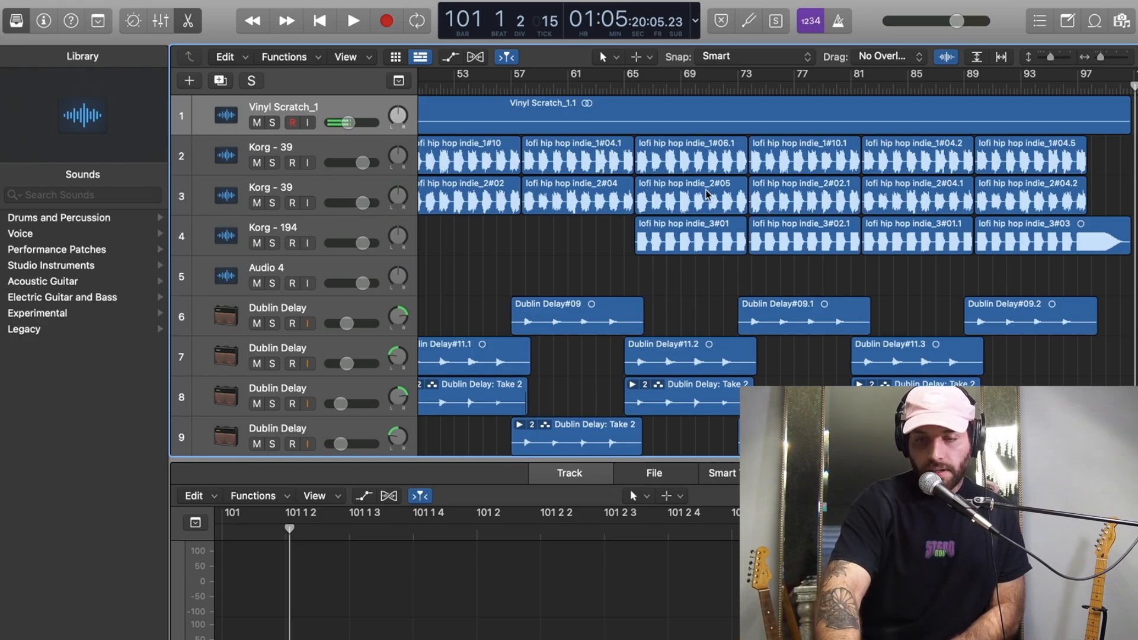
pyautogui.press('super+Left')
pyautogui.press('super+Left')
pyautogui.press('super+Right')
pyautogui.press('super+Right')
pyautogui.press('super+Right')
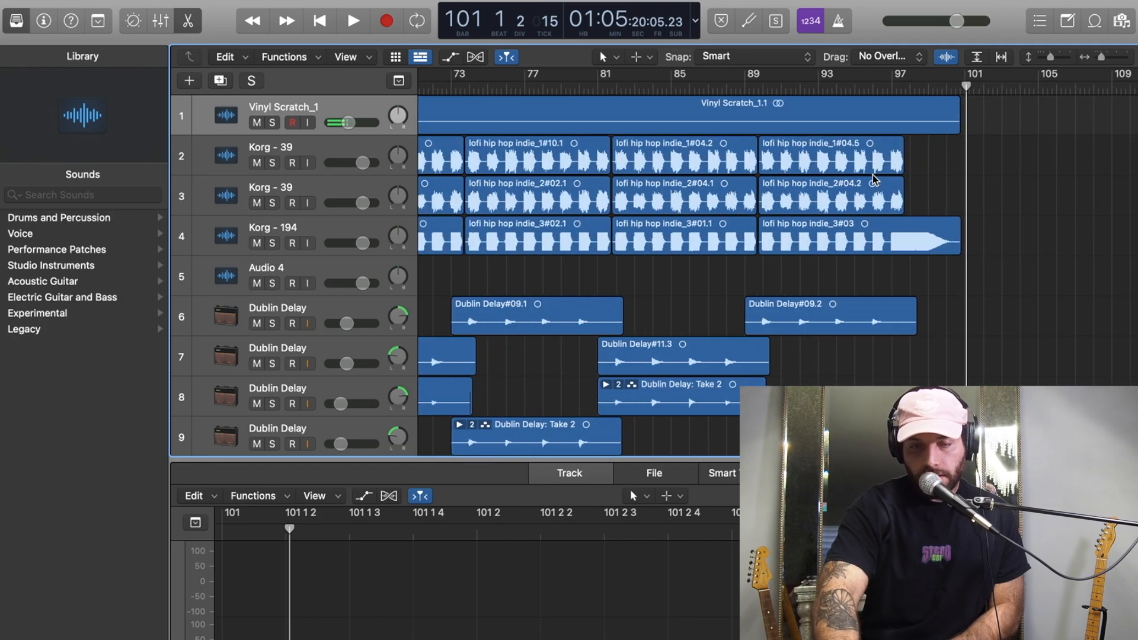
# - Play the arrangement around bar 59 to try the Classic Brass Pad sound on Synth track 53, and stop playback
pyautogui.scroll(-5, 690, 262)
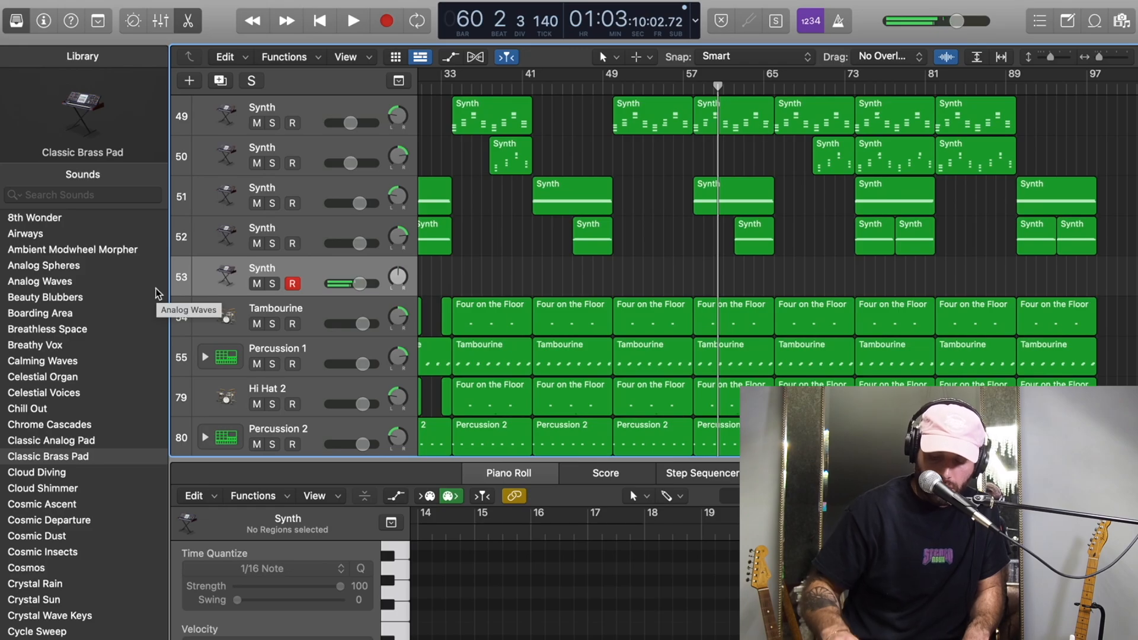
pyautogui.press('space')
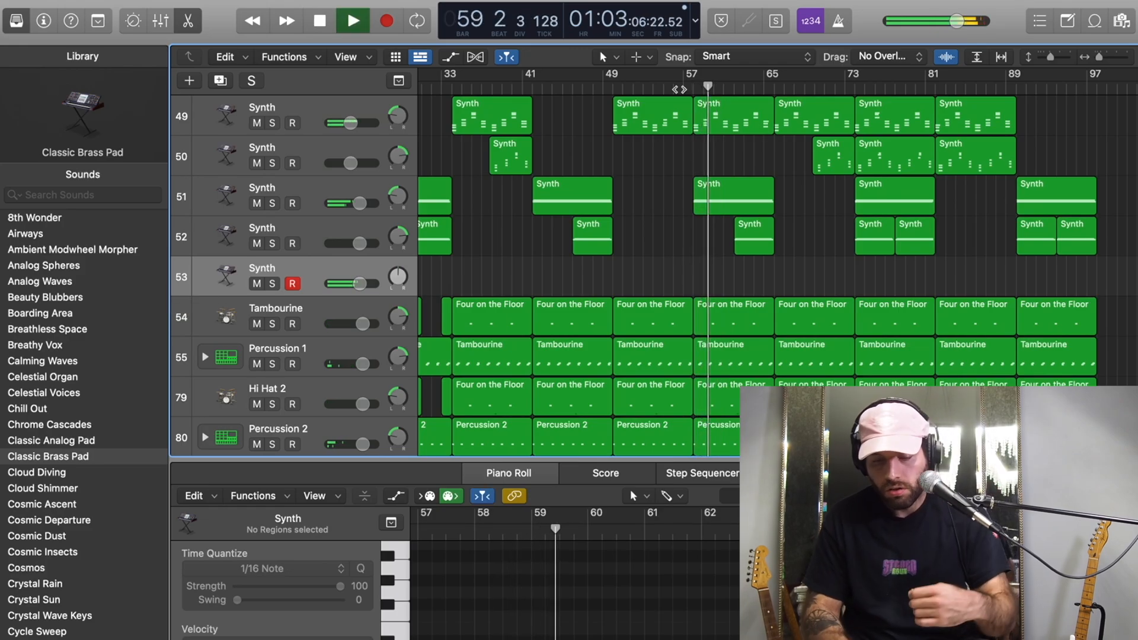
pyautogui.press('space')
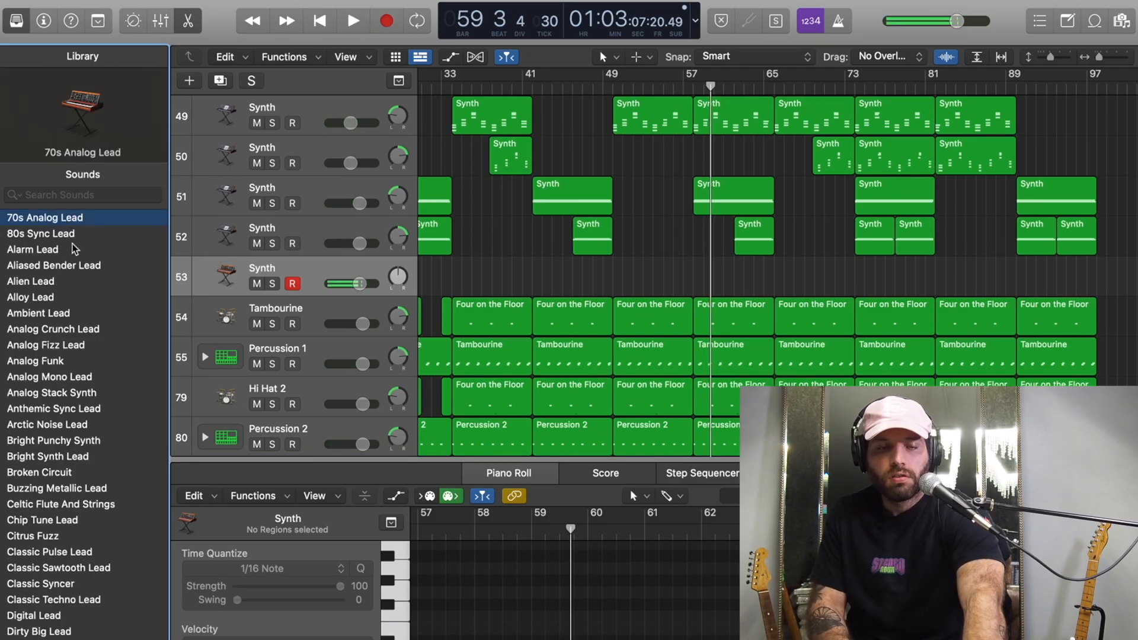
# - Record a part with the 70s Analog Lead sound on Synth track 53, starting from about bar 57
pyautogui.click(687, 87)
pyautogui.press('r')
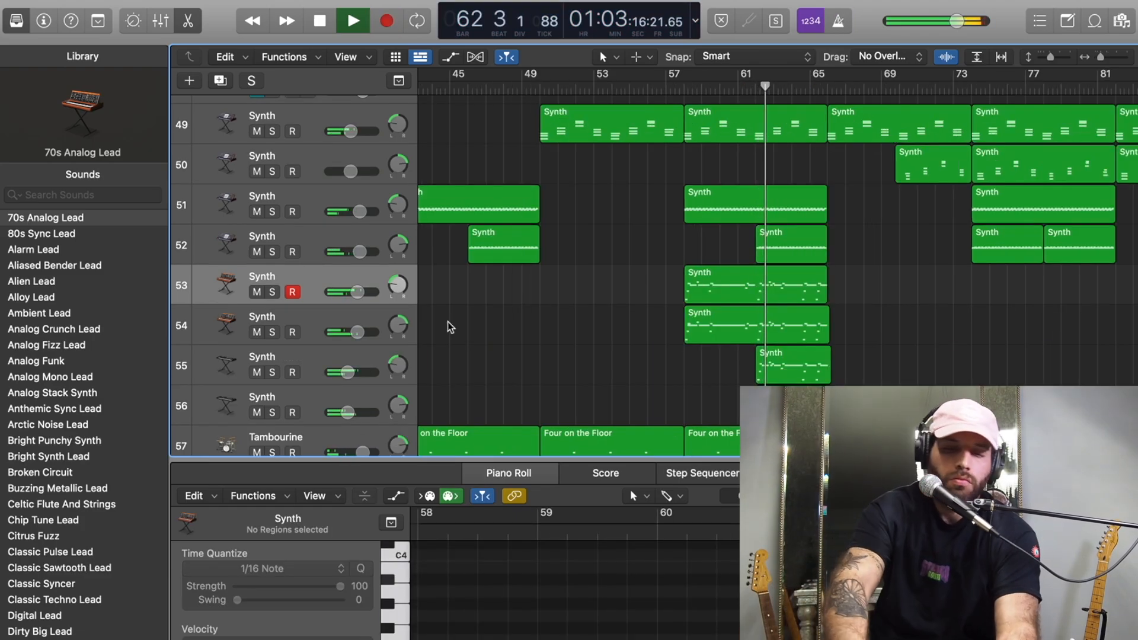
# - Raise the volume of Synth tracks 53 and 54 together to -1.0 dB and slightly lower the volume of Synth tracks 55 and 56
pyautogui.keyDown('shift'); pyautogui.click(319, 311); pyautogui.keyUp('shift')
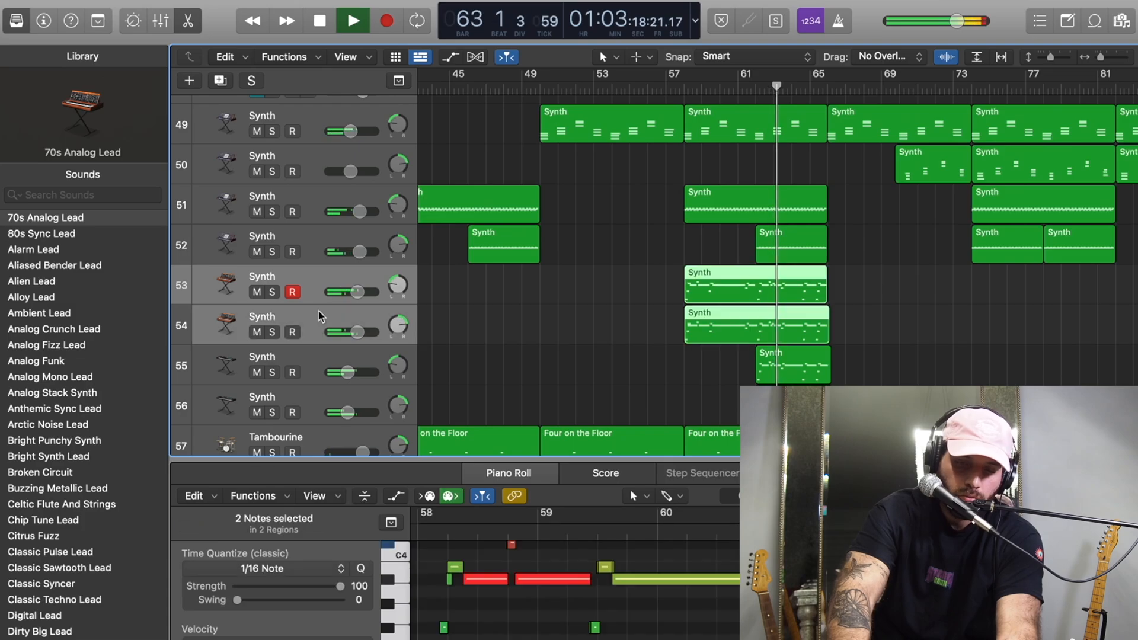
pyautogui.moveTo(362, 291); pyautogui.dragTo(366, 292)
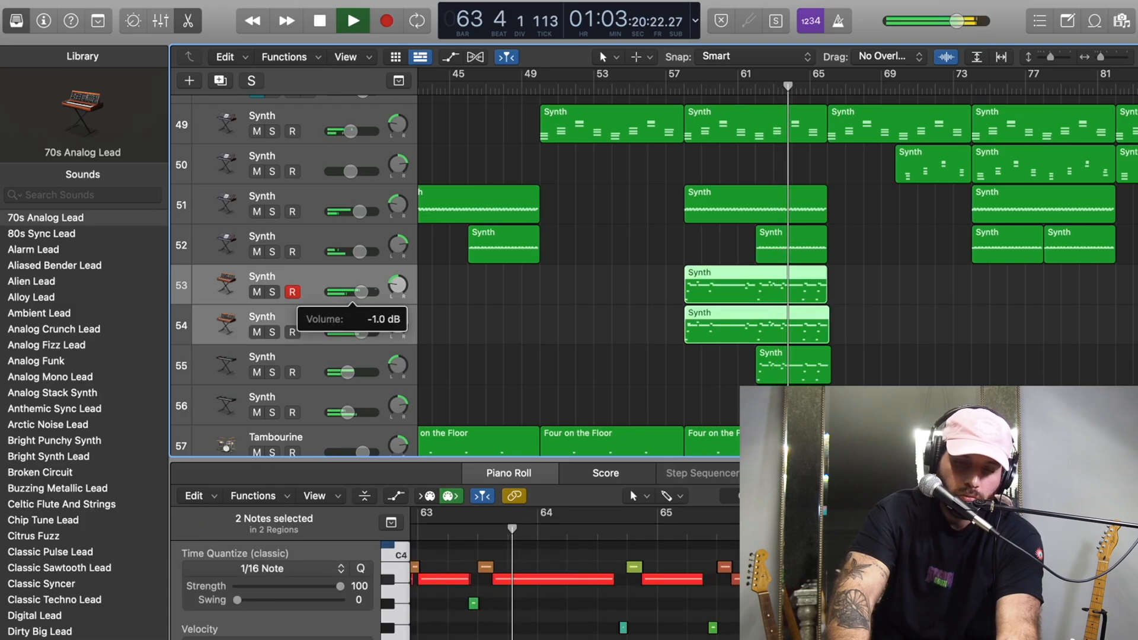
pyautogui.click(354, 353)
pyautogui.moveTo(348, 372); pyautogui.dragTo(343, 372)
pyautogui.press('space')
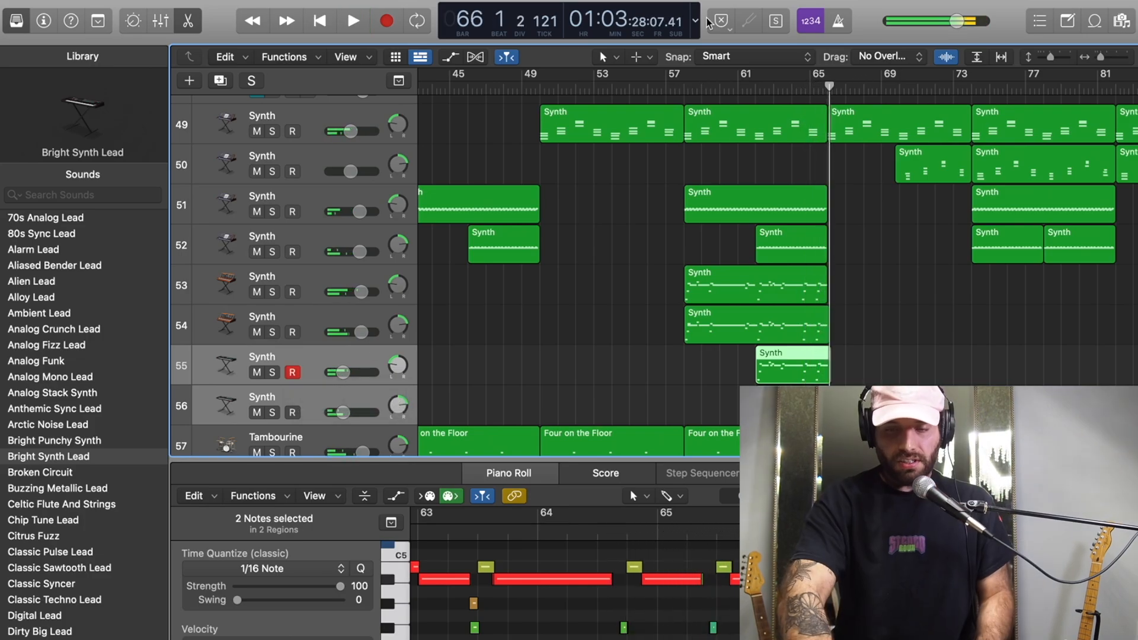
pyautogui.click(365, 355)
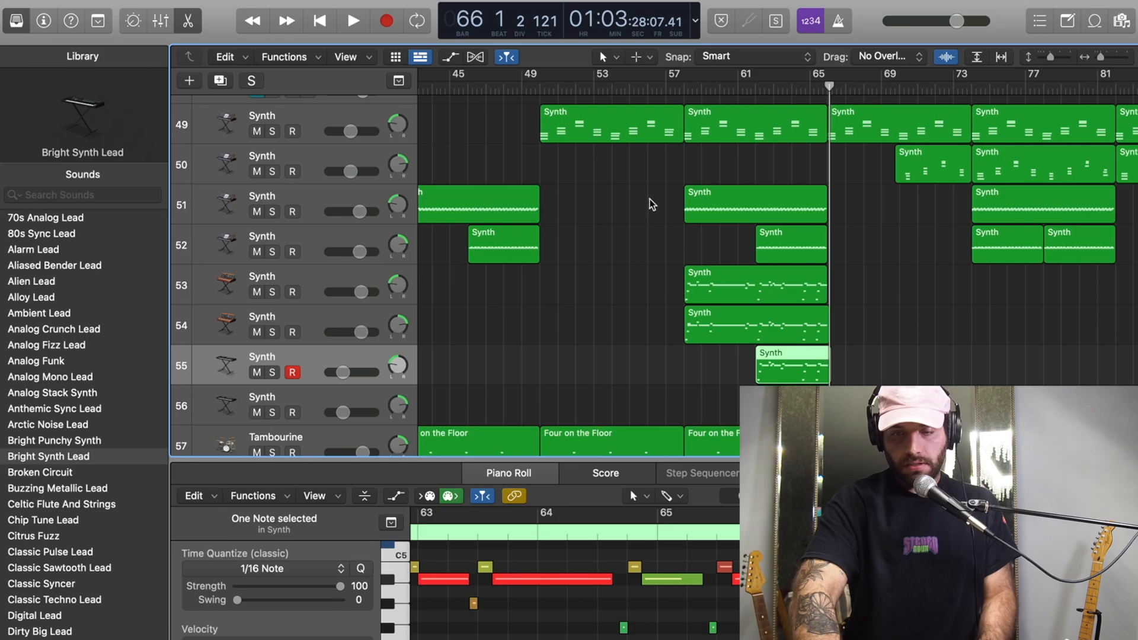
# - Review the new synth lead regions in the arrangement, play on from bar 66, and return the playhead to about bar 56
pyautogui.press('super+Left')
pyautogui.press('super+Left')
pyautogui.press('super+Left')
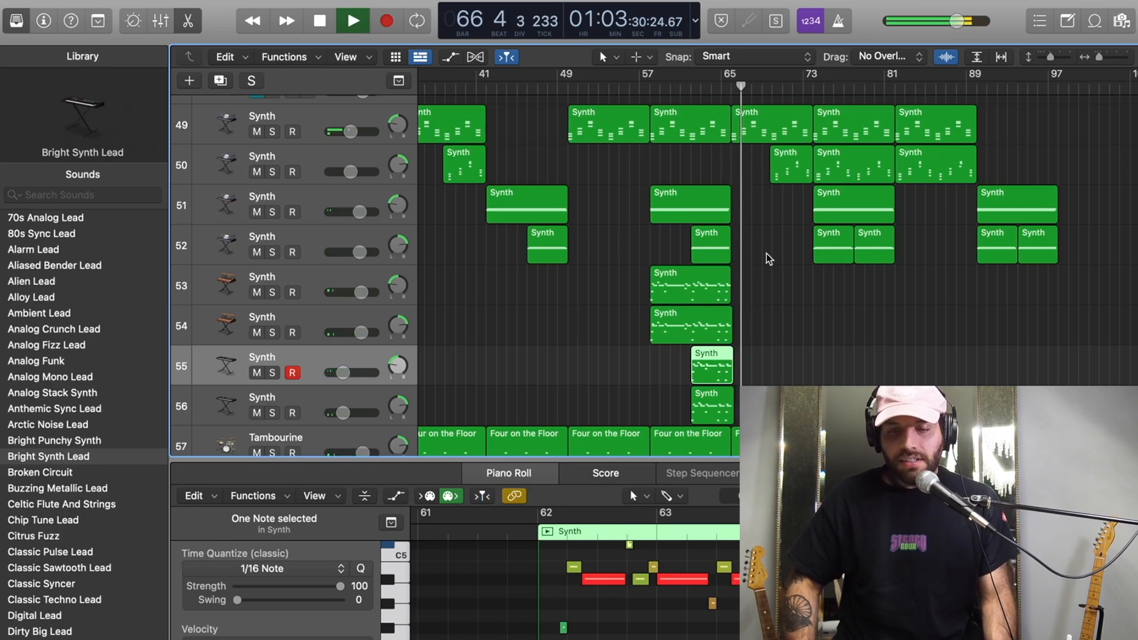
pyautogui.scroll(3, 680, 240)
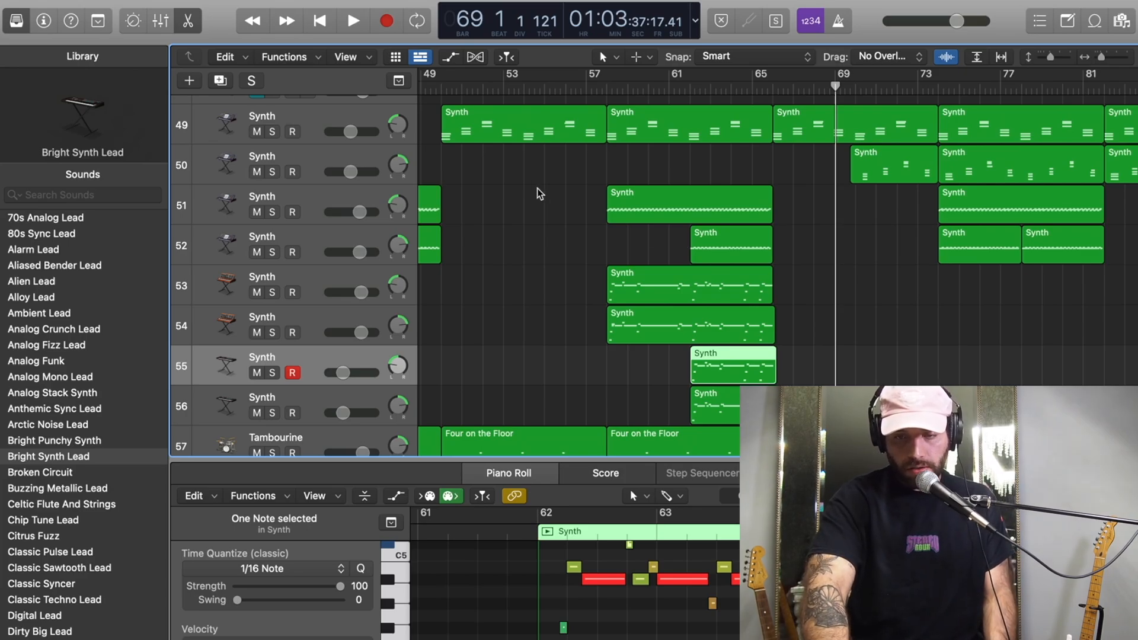
pyautogui.hscroll(-3, 538, 187)
pyautogui.scroll(1, 537, 187)
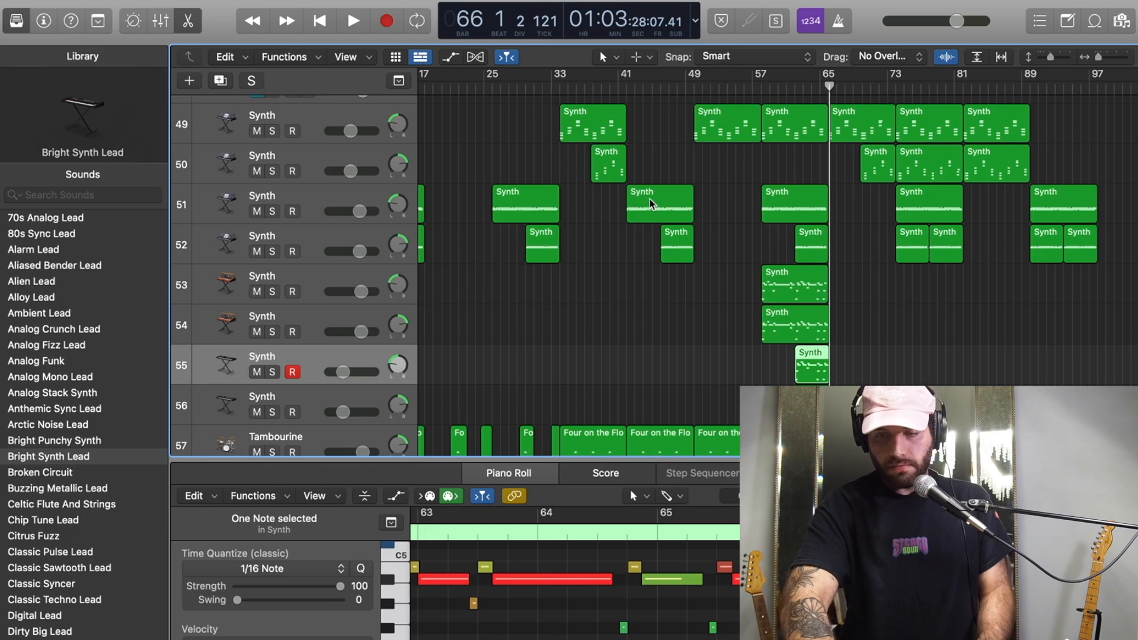
pyautogui.hscroll(-1, 653, 203)
pyautogui.hscroll(2, 673, 198)
pyautogui.press('super+Right')
pyautogui.press('super+Right')
pyautogui.press('super+Right')
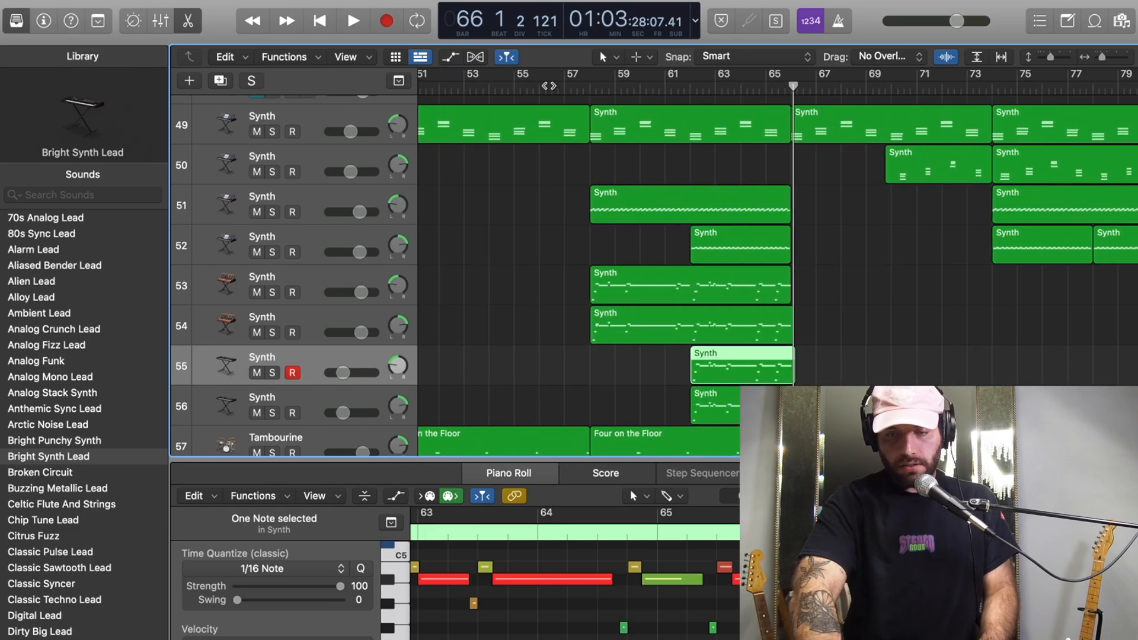
pyautogui.click(541, 86)
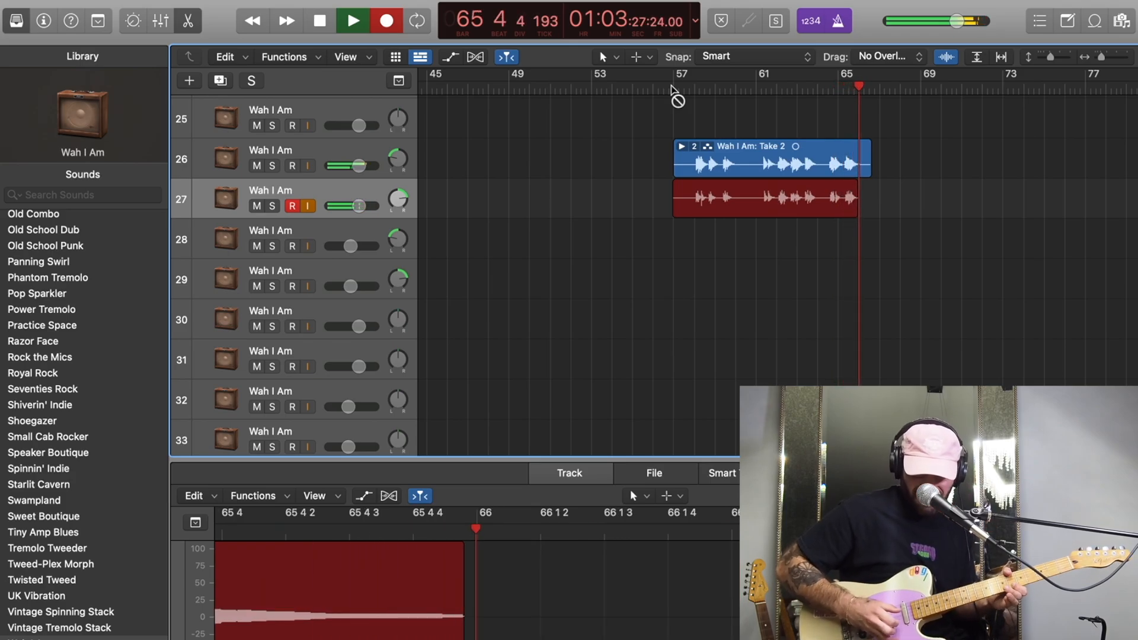
# - Finish recording the doubled guitar part on Wah I Am track 27 past bar 66 and play both guitar layers from about bar 58
pyautogui.press('space')
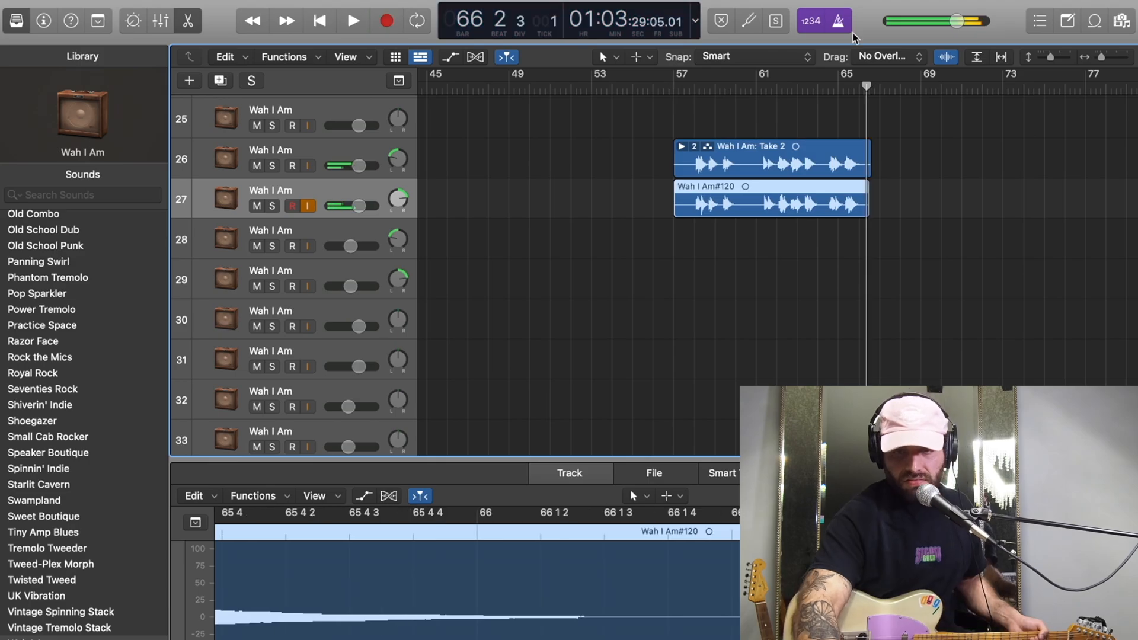
pyautogui.press('super+Right')
pyautogui.press('super+Right')
pyautogui.press('super+Right')
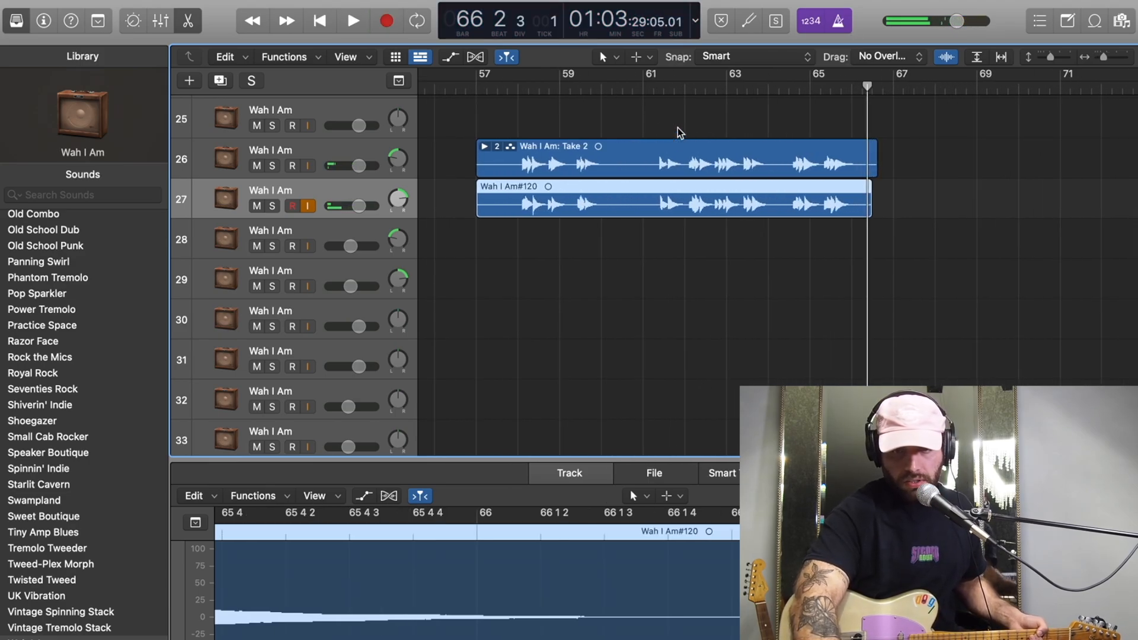
pyautogui.click(510, 86)
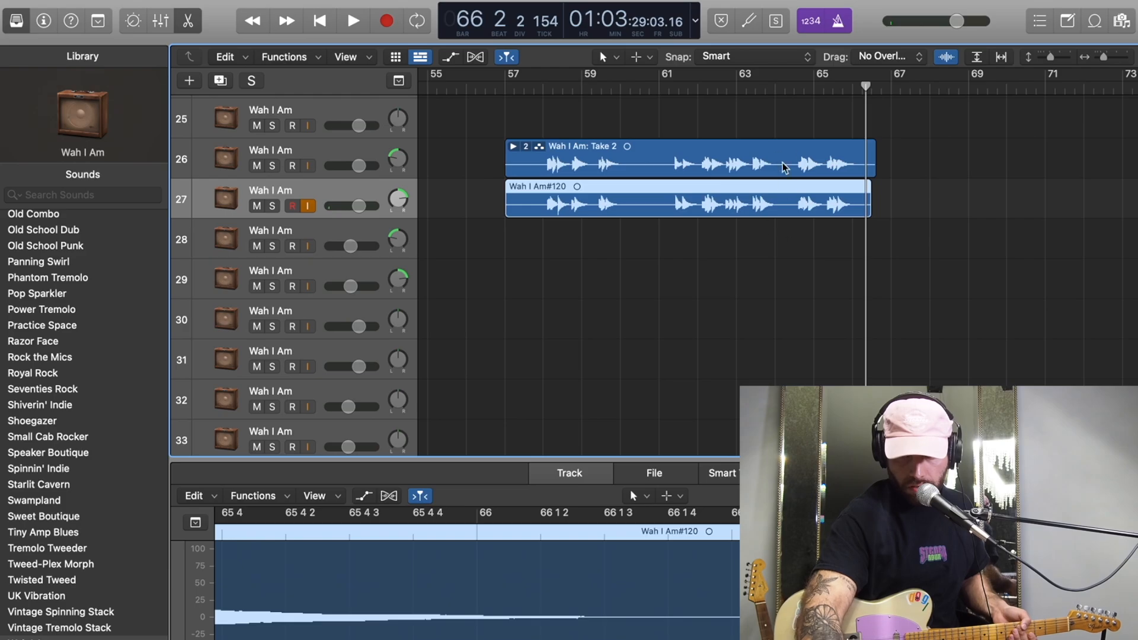
# - Play the two Wah I Am guitar layers again from bar 59 and stop playback around bar 61
pyautogui.click(585, 86)
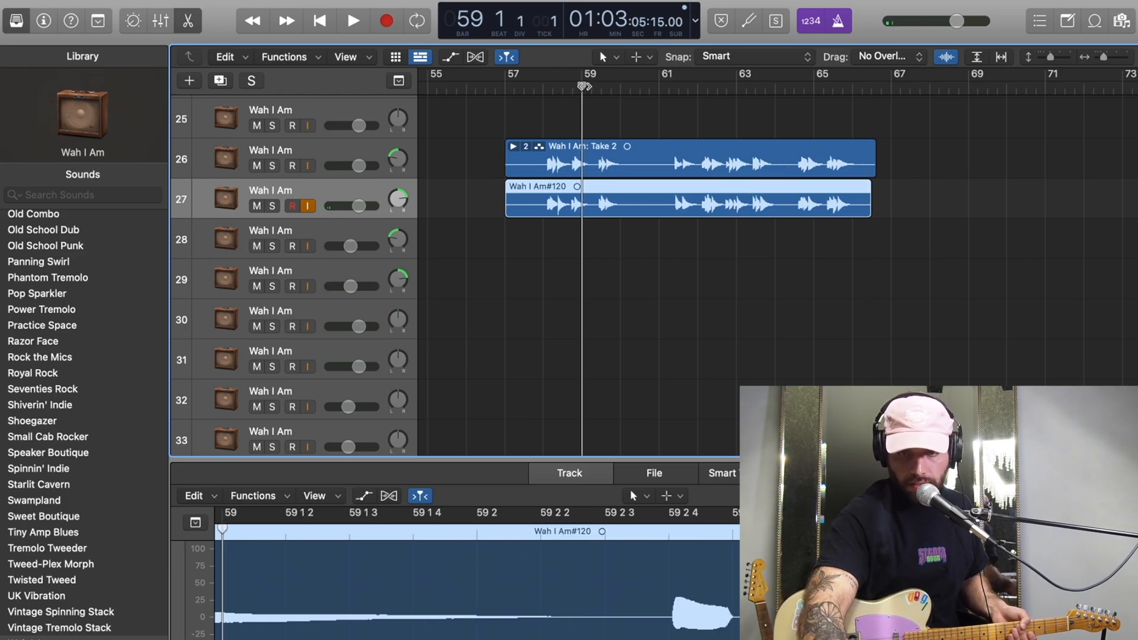
pyautogui.press('space')
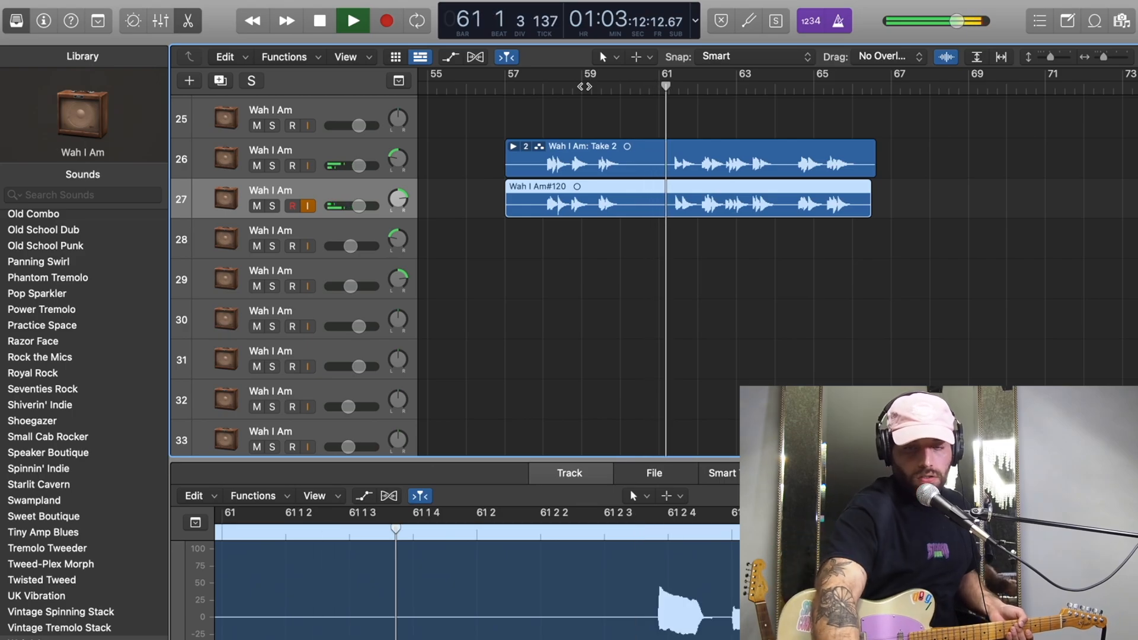
pyautogui.press('space')
# - Look through the track list from the guitars down to the drums and percussion and back up, placing the playhead at bar 22
pyautogui.click(660, 258)
pyautogui.scroll(-10, 660, 258)
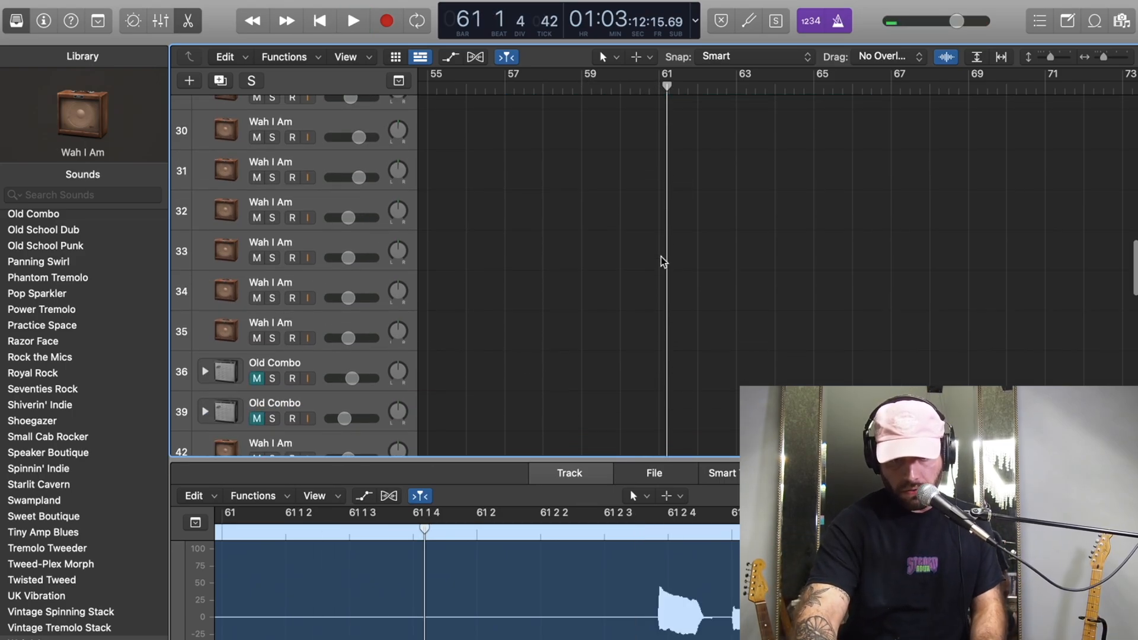
pyautogui.scroll(-10, 660, 257)
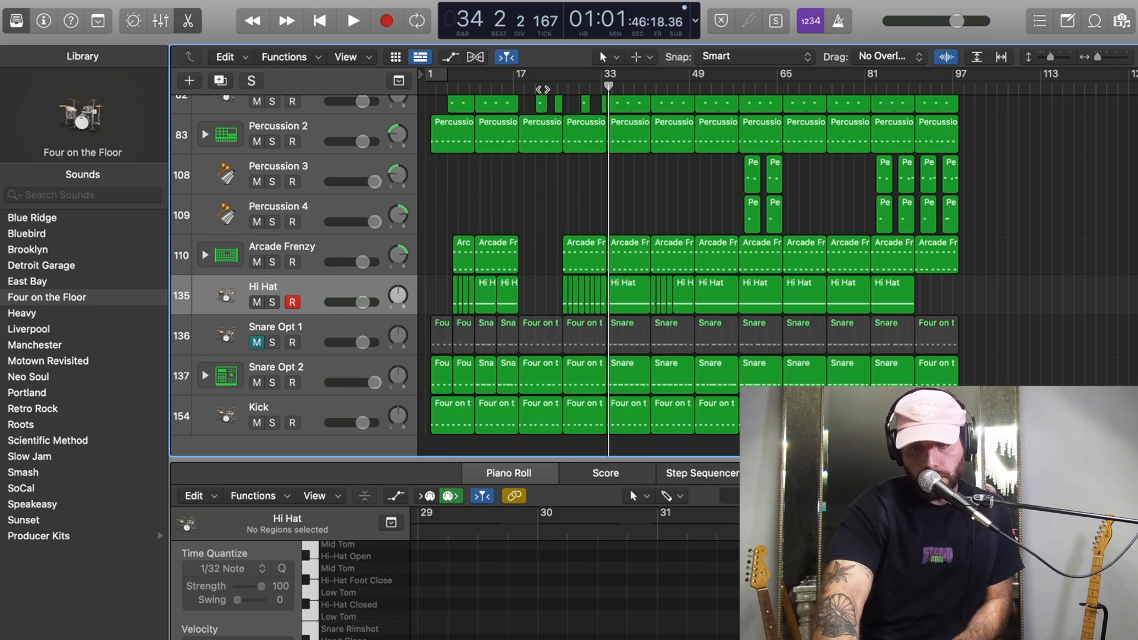
pyautogui.click(541, 89)
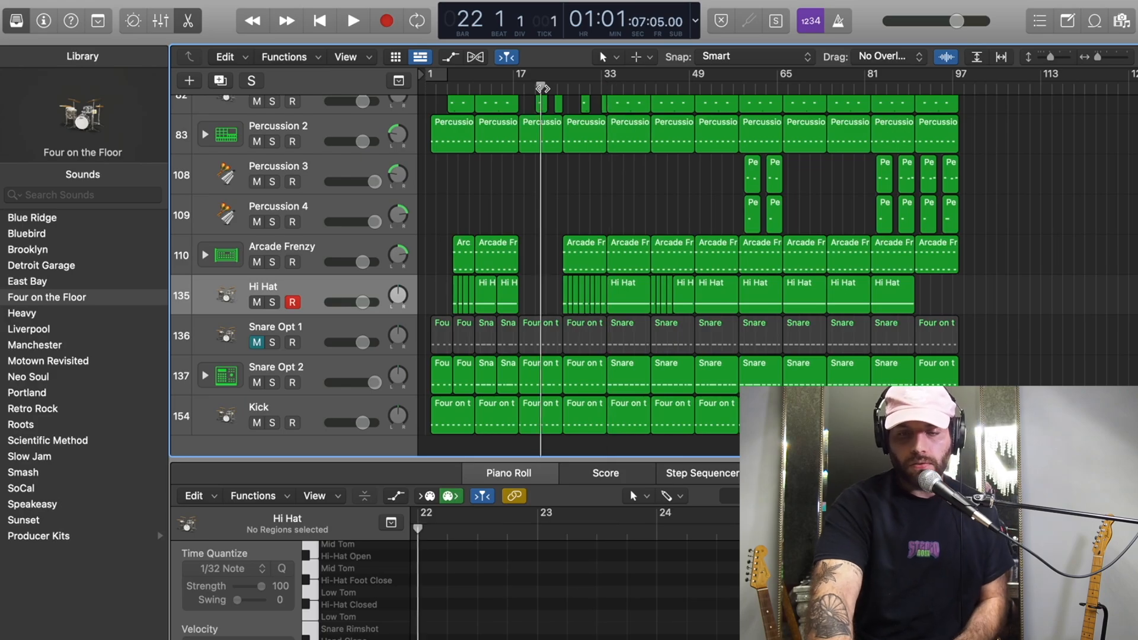
pyautogui.press('super+Right')
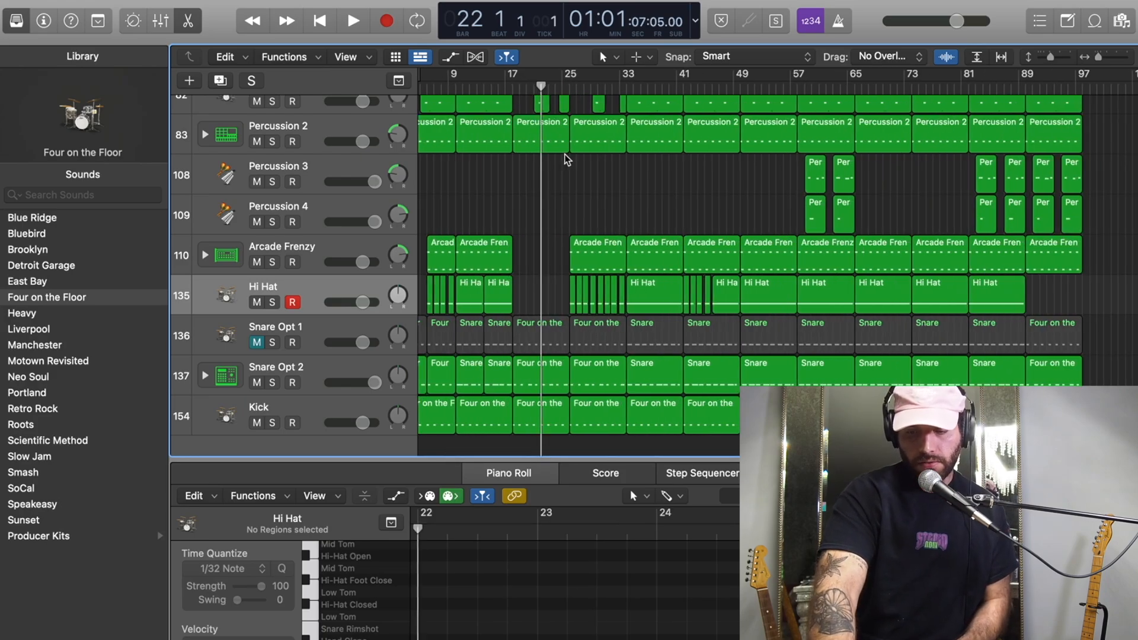
pyautogui.press('super+Left')
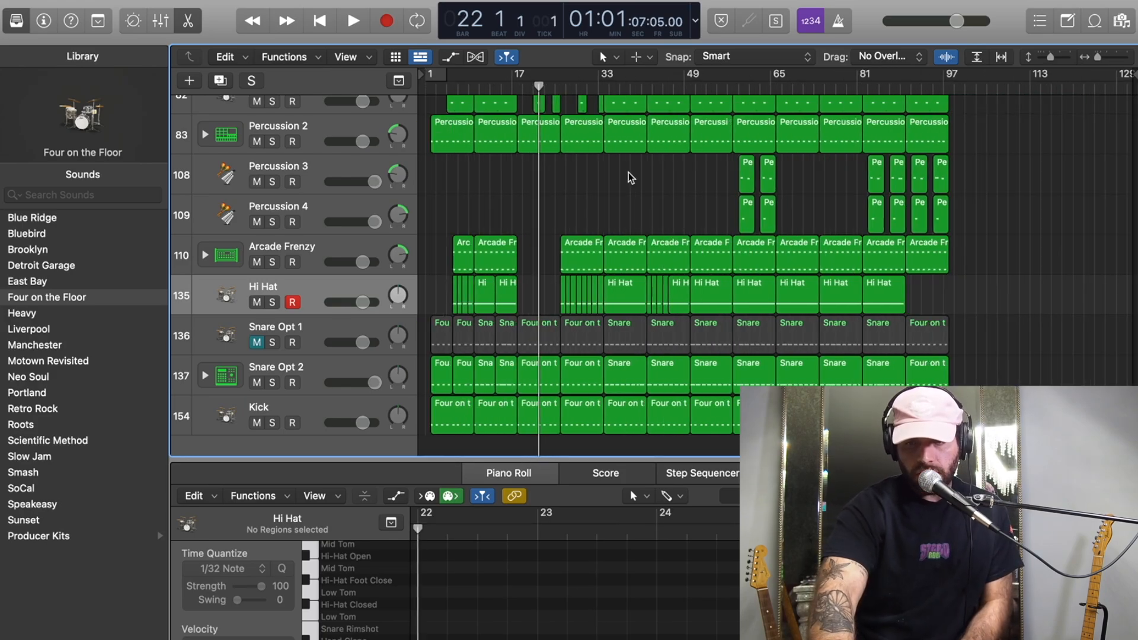
pyautogui.scroll(15, 628, 173)
pyautogui.scroll(8, 629, 173)
pyautogui.scroll(5, 628, 173)
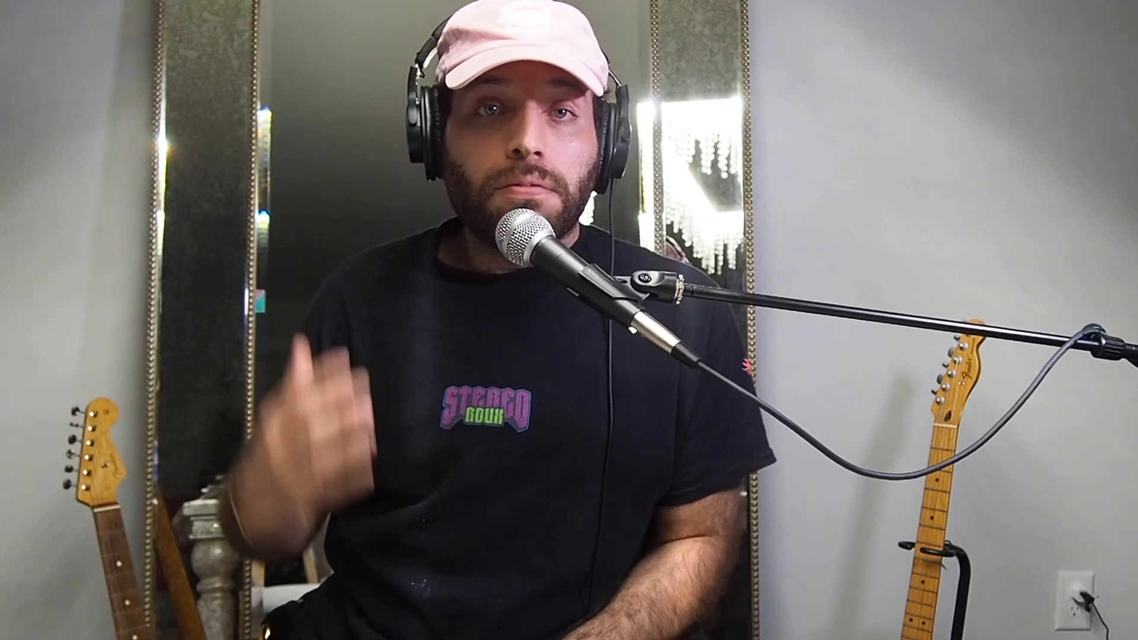